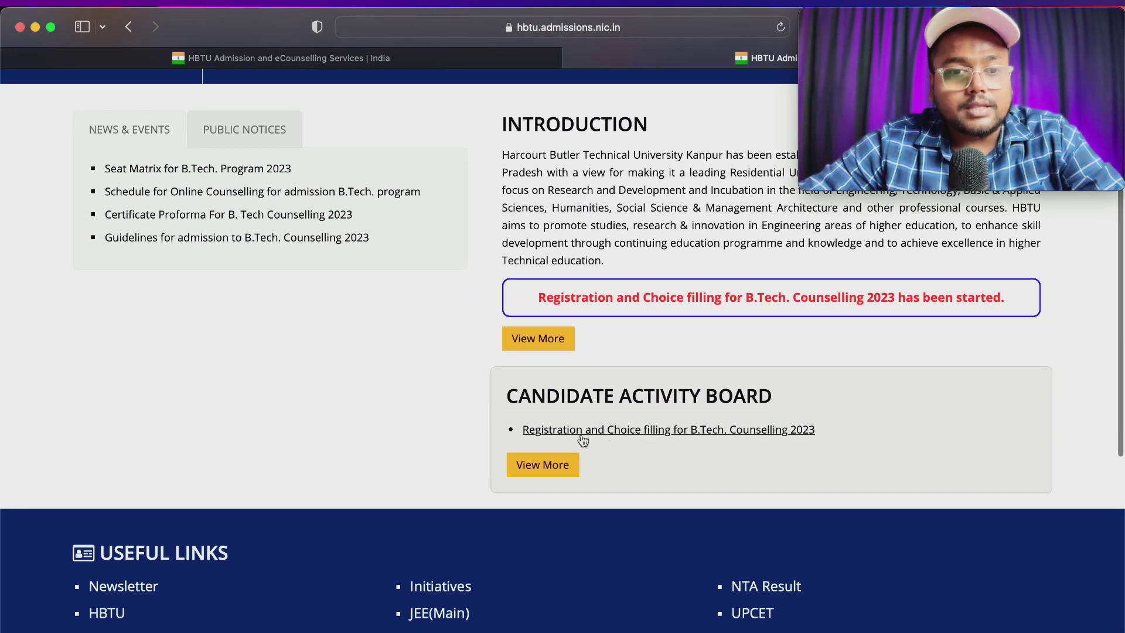
Step: Open 'Registration and Choice filling for B.Tech. Counselling 2023' from the Candidate Activity Board
click(667, 430)
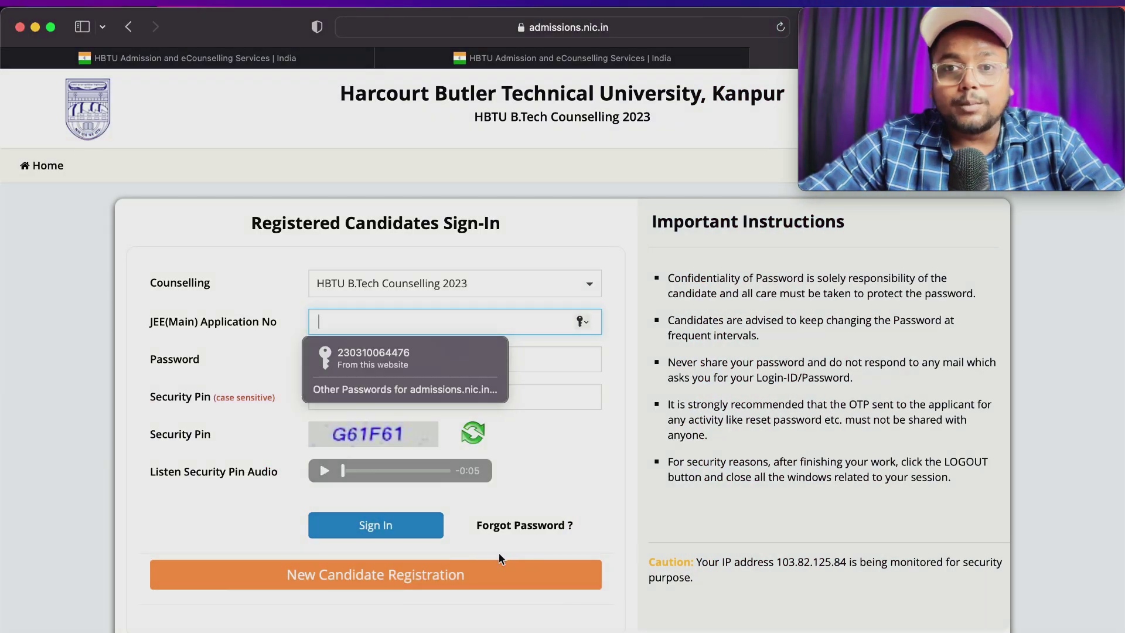
Step: Begin a New Candidate Registration and accept the counselling terms with I Agree
scroll(498, 553, down, 2)
click(392, 531)
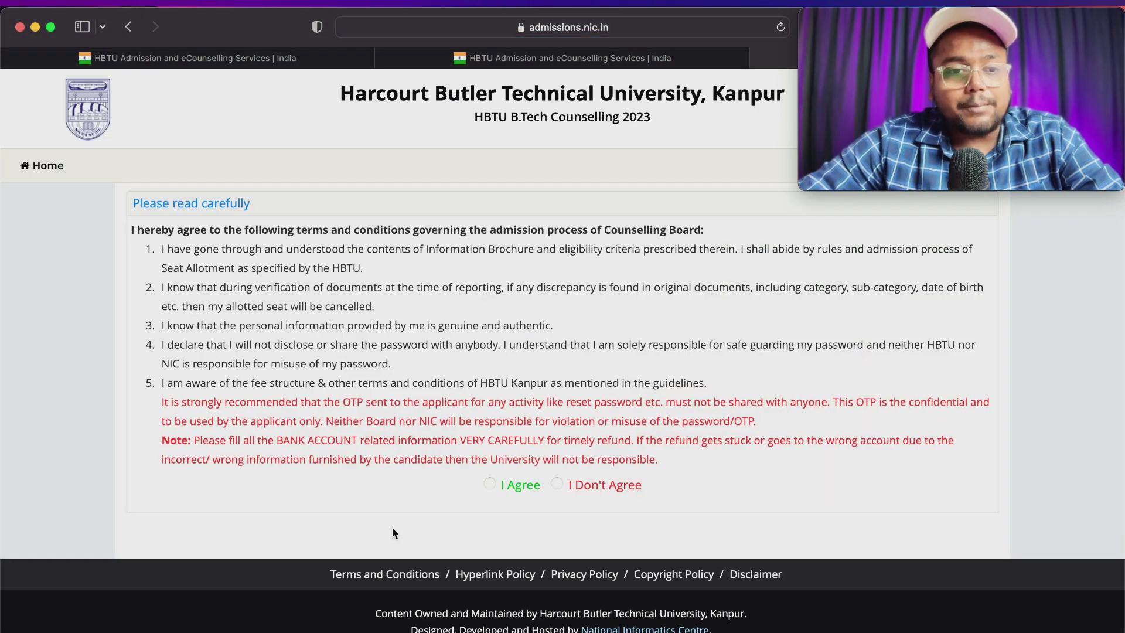
click(491, 483)
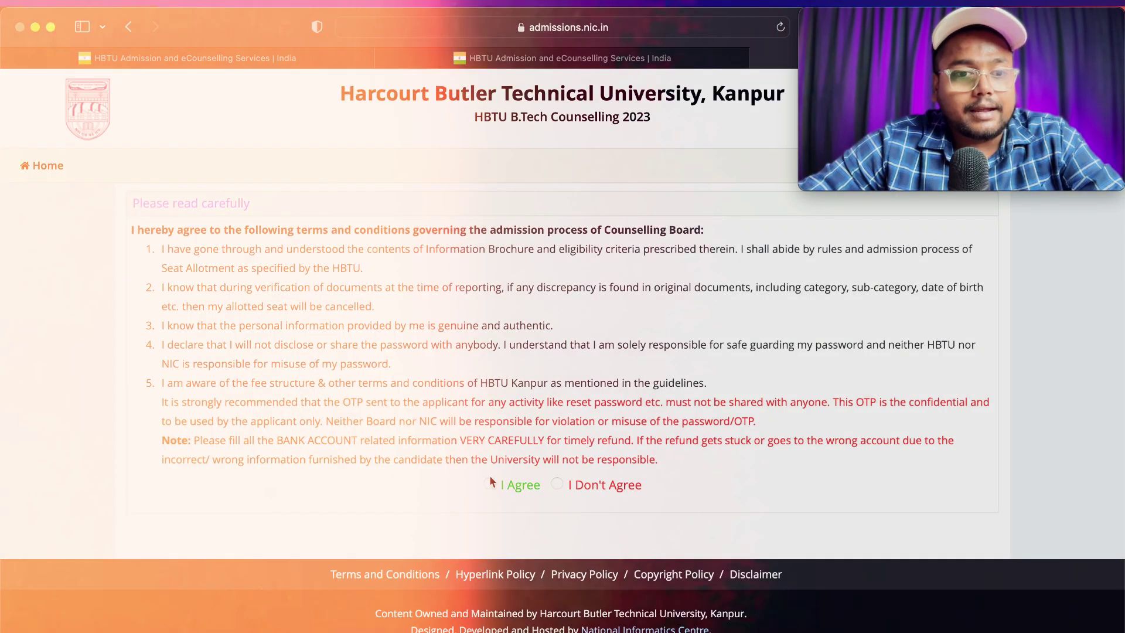
Step: Set the date of birth to 01 May 2005
scroll(550, 410, down, 1)
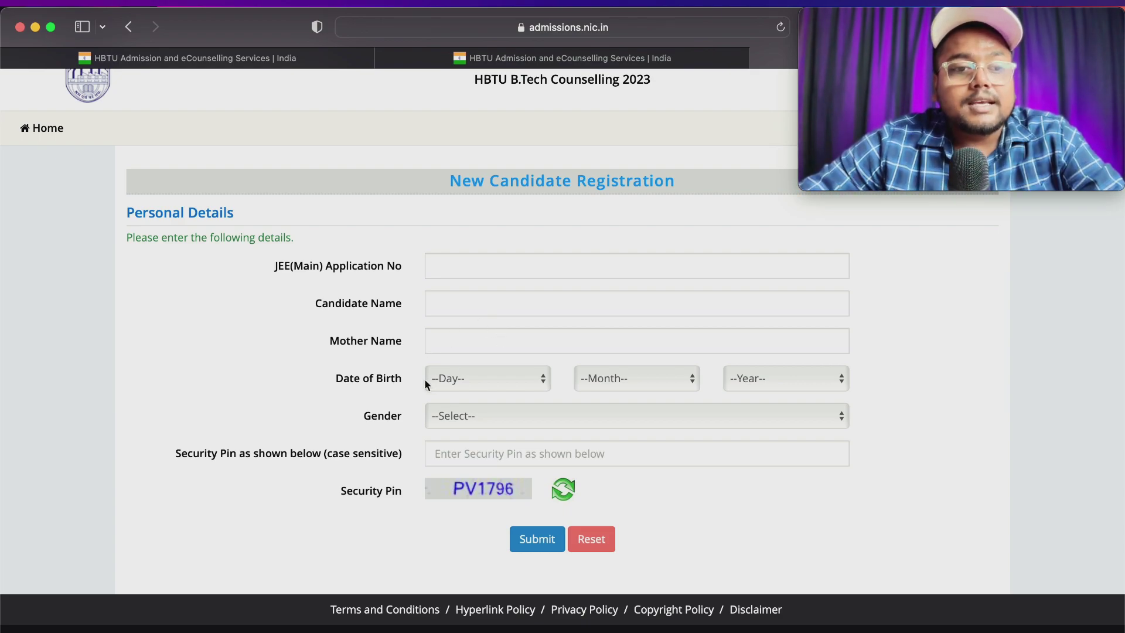
click(541, 378)
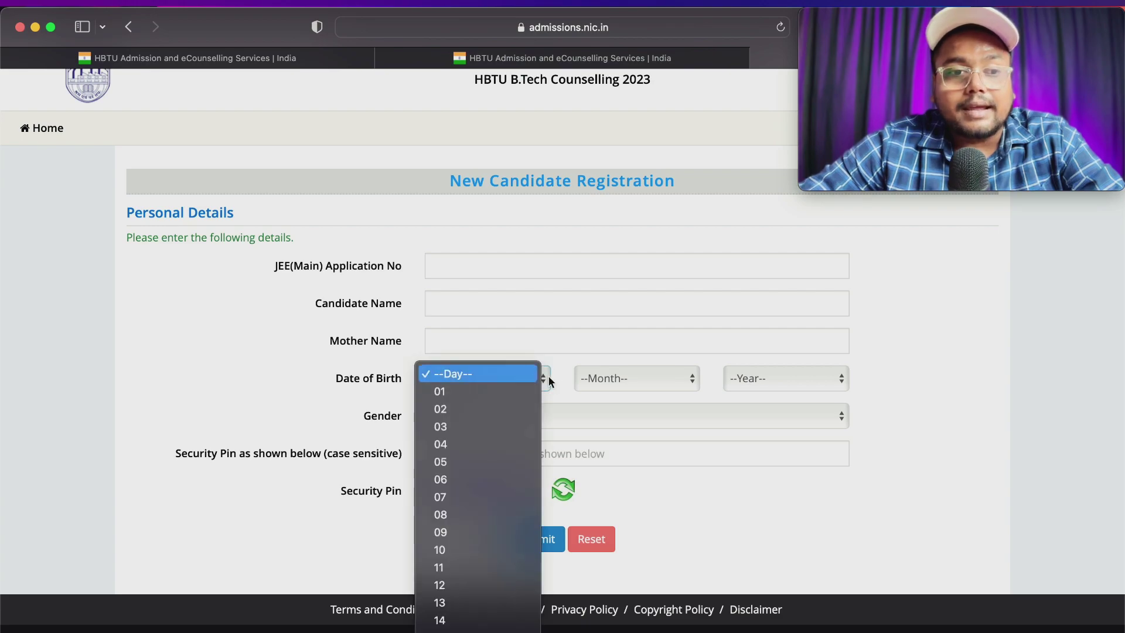
click(505, 392)
click(617, 380)
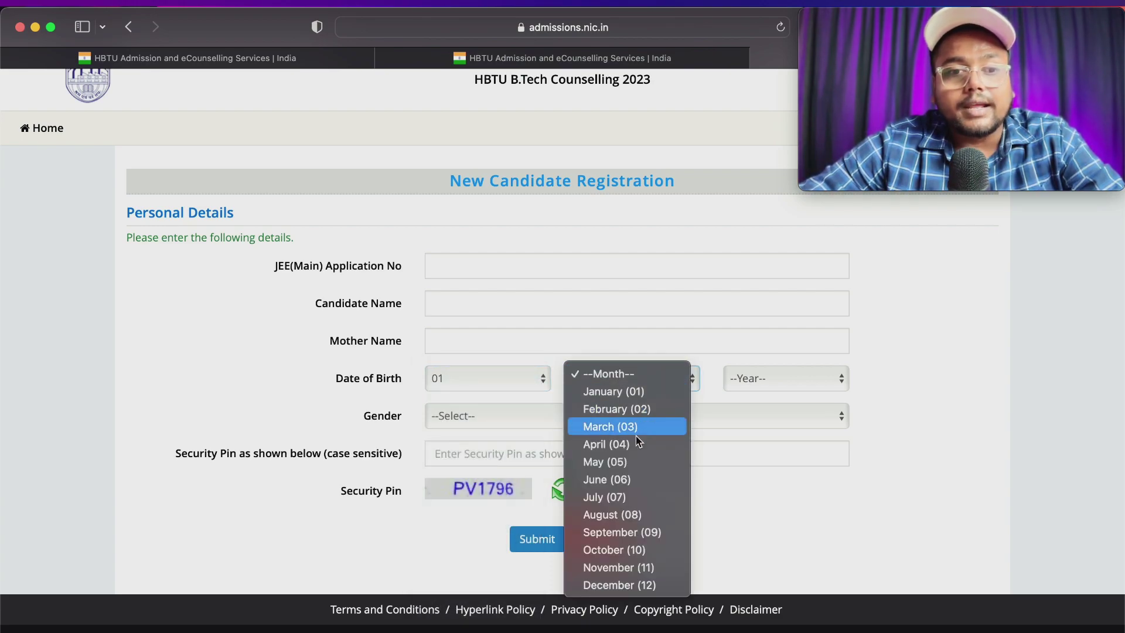
click(642, 460)
click(817, 382)
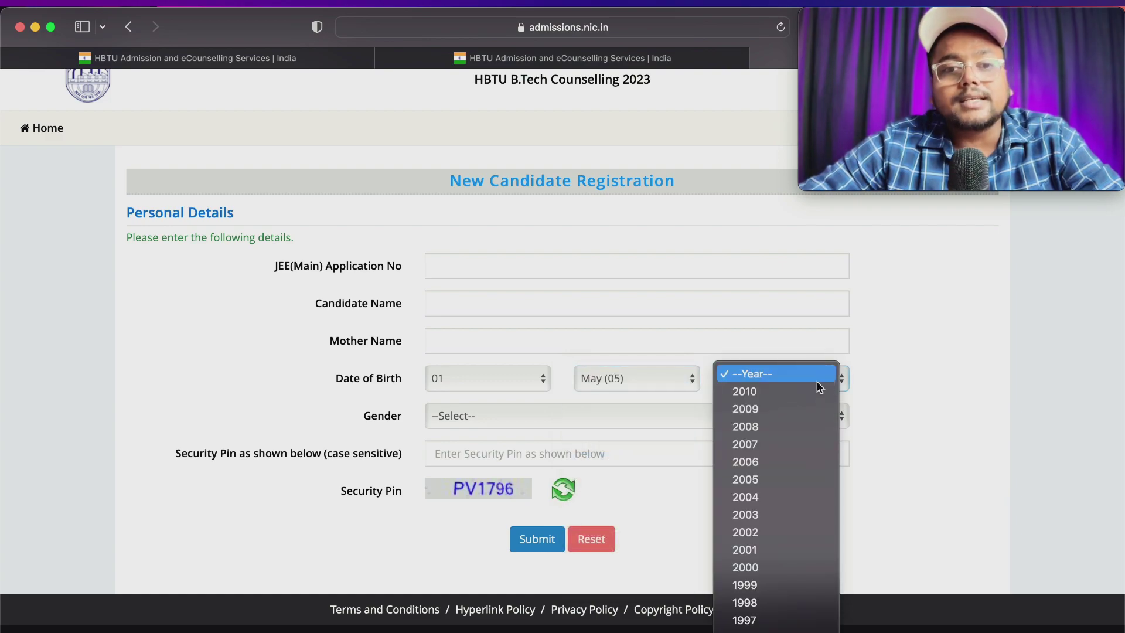
key(Escape)
Step: Choose Male as the gender, enter the security pin, and submit the personal details
click(560, 417)
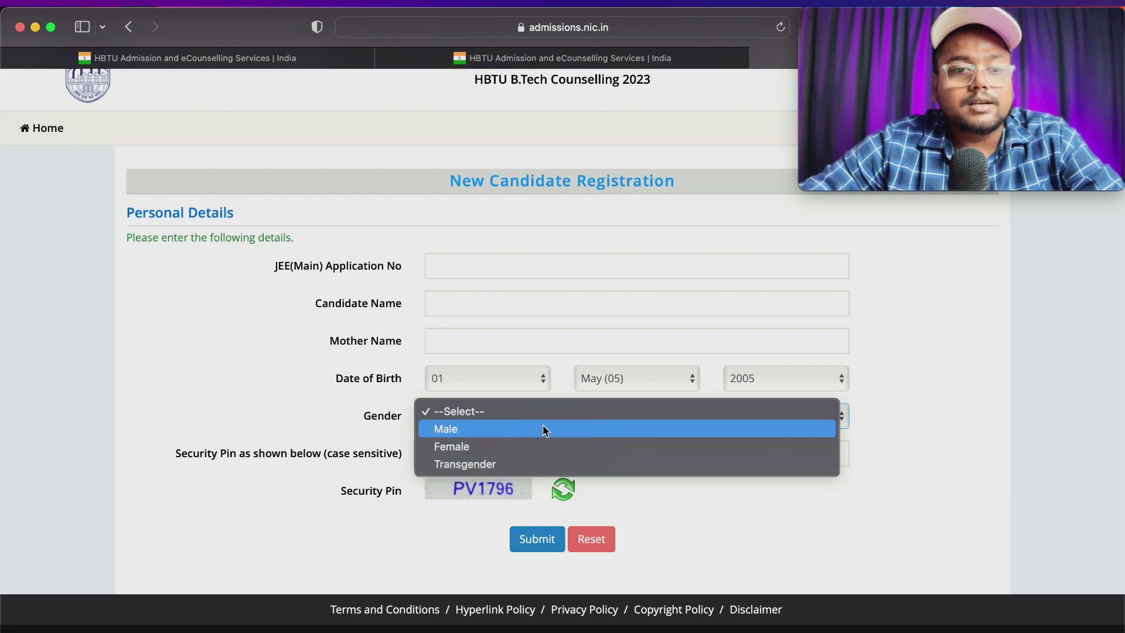
click(543, 429)
click(486, 453)
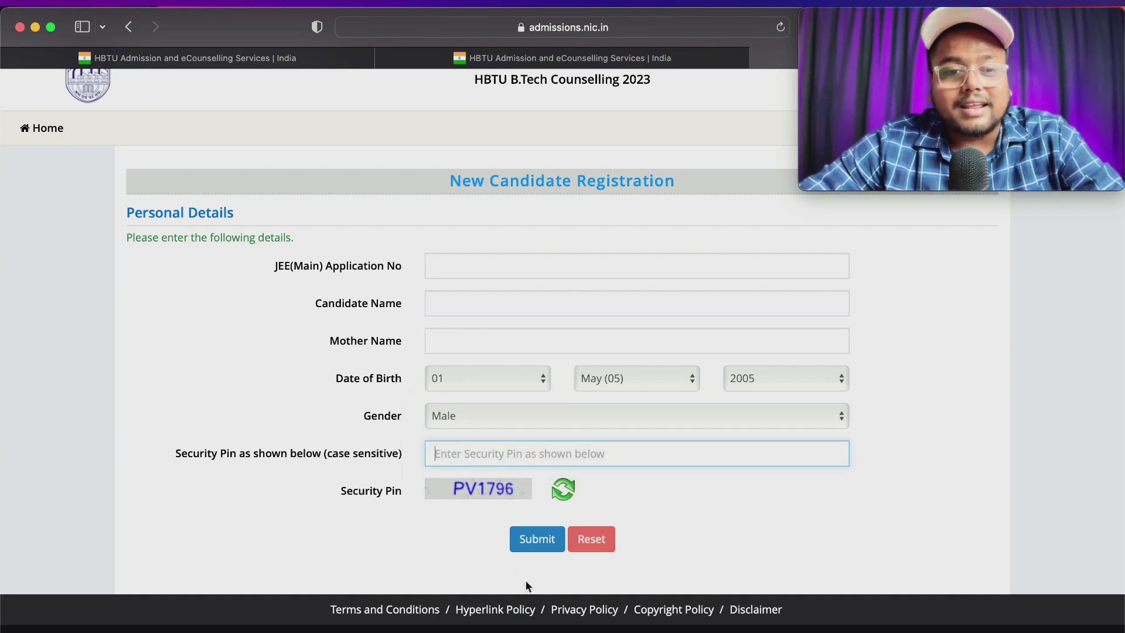
click(538, 540)
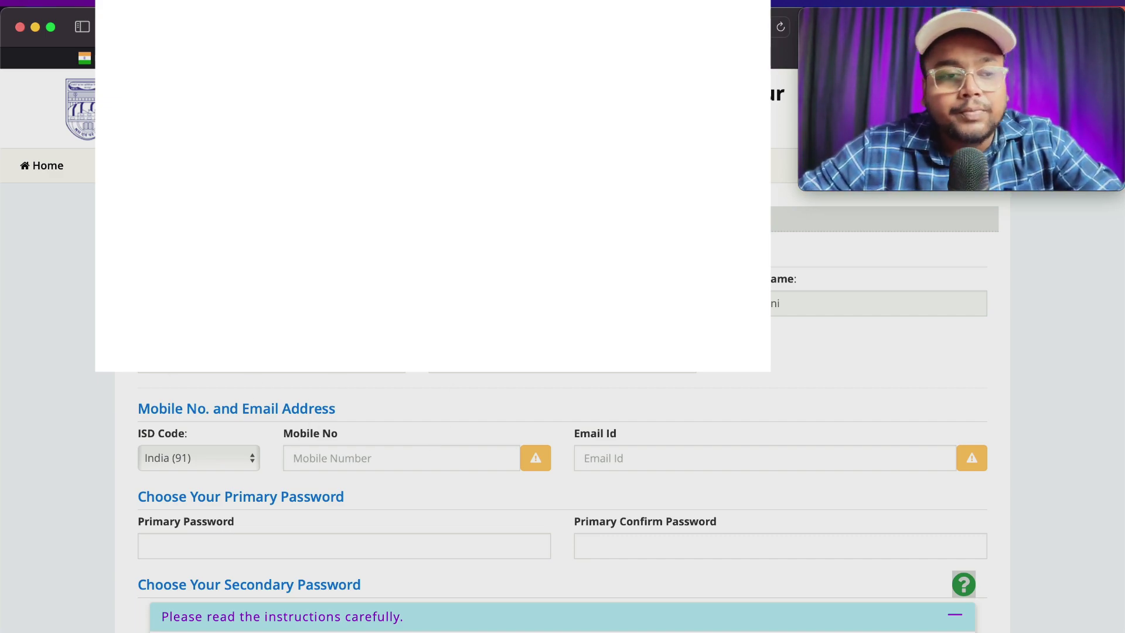
Step: Fill in the candidate's e-mail address in the Email Id field, leaving the password fields empty
scroll(320, 244, down, 4)
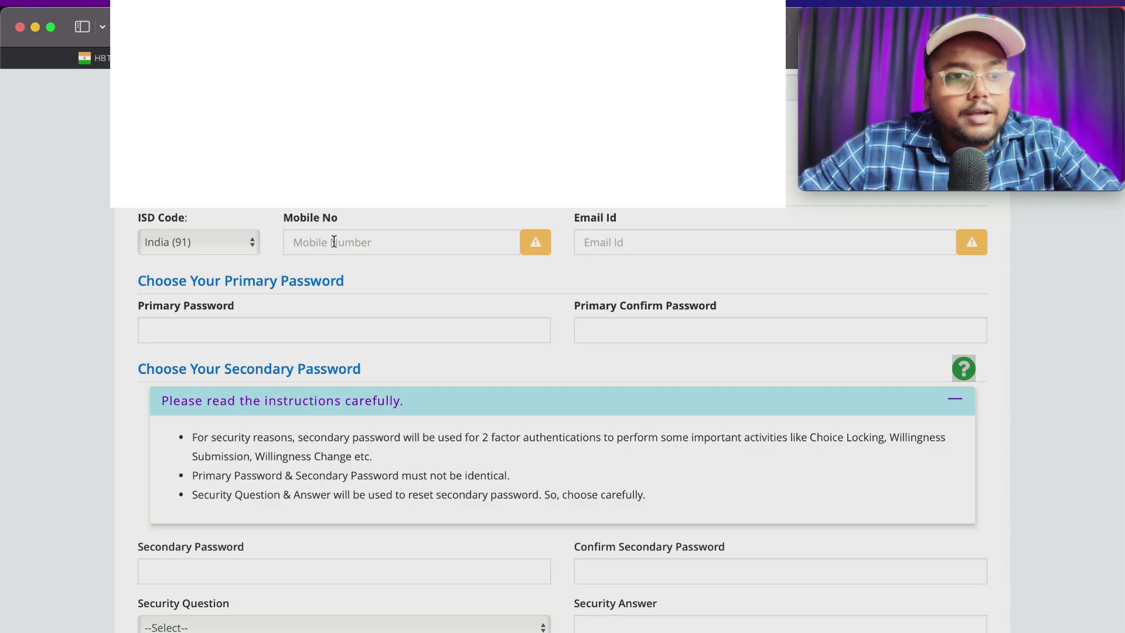
click(334, 243)
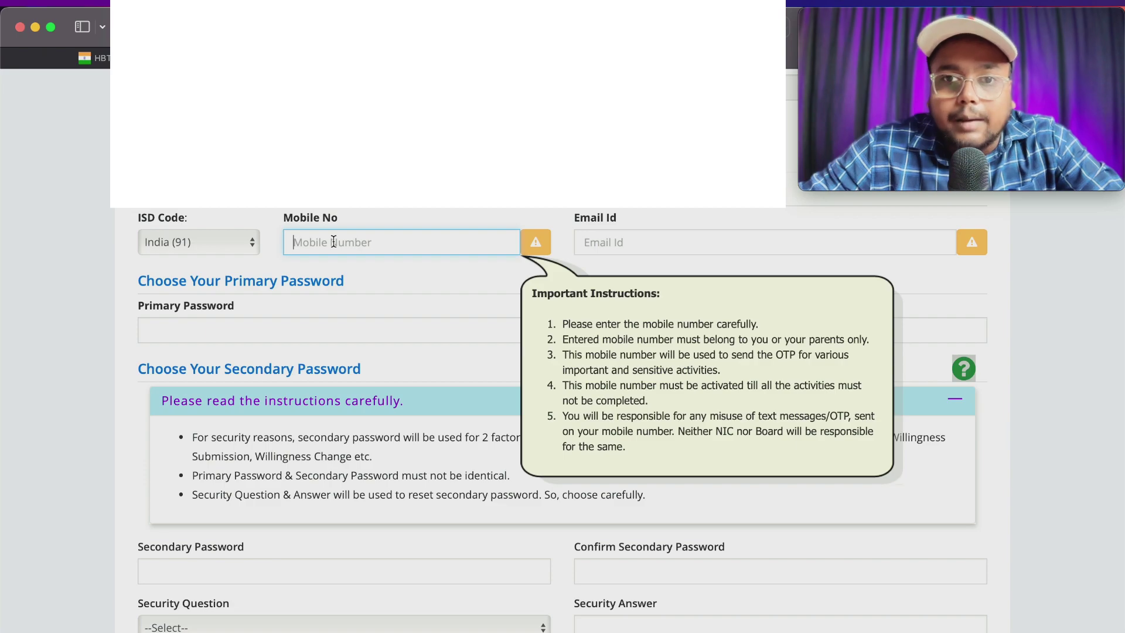
click(605, 251)
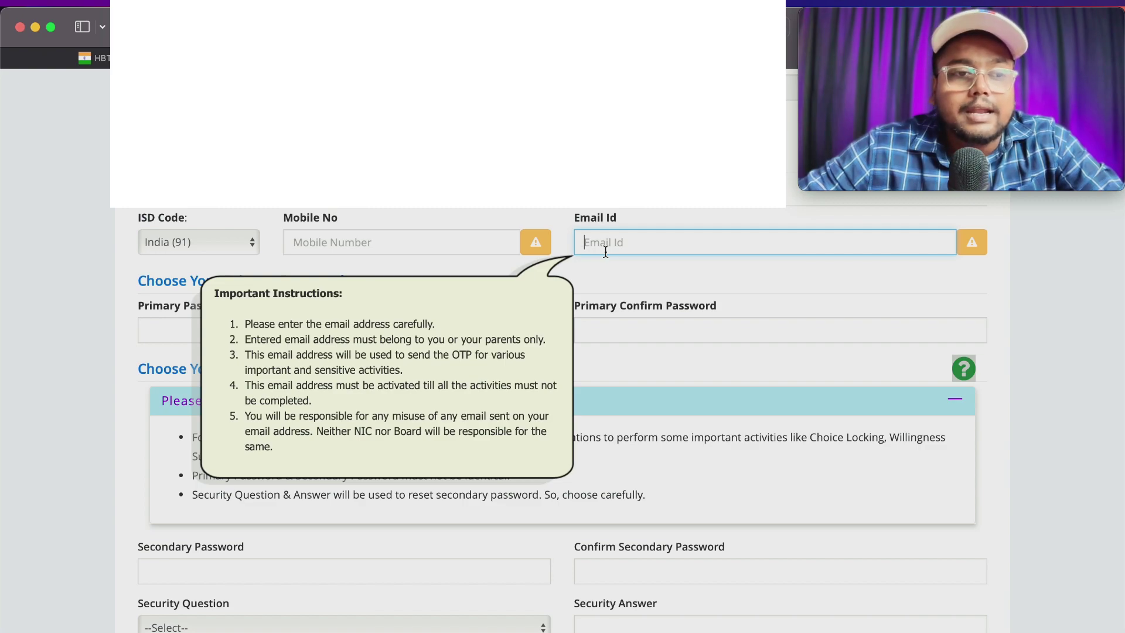
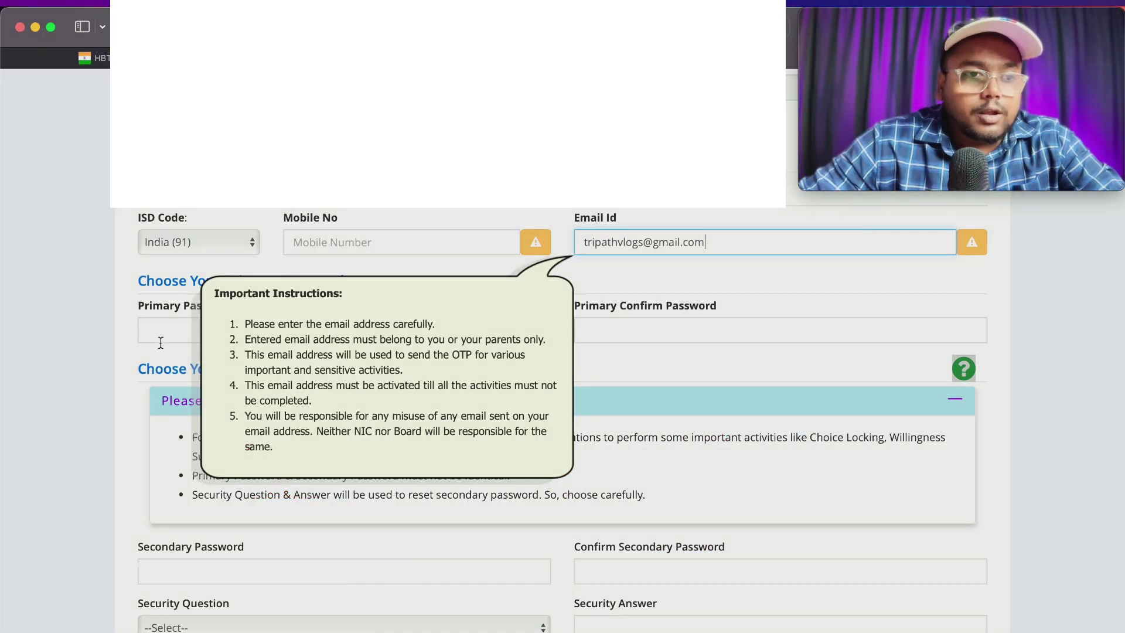
click(167, 333)
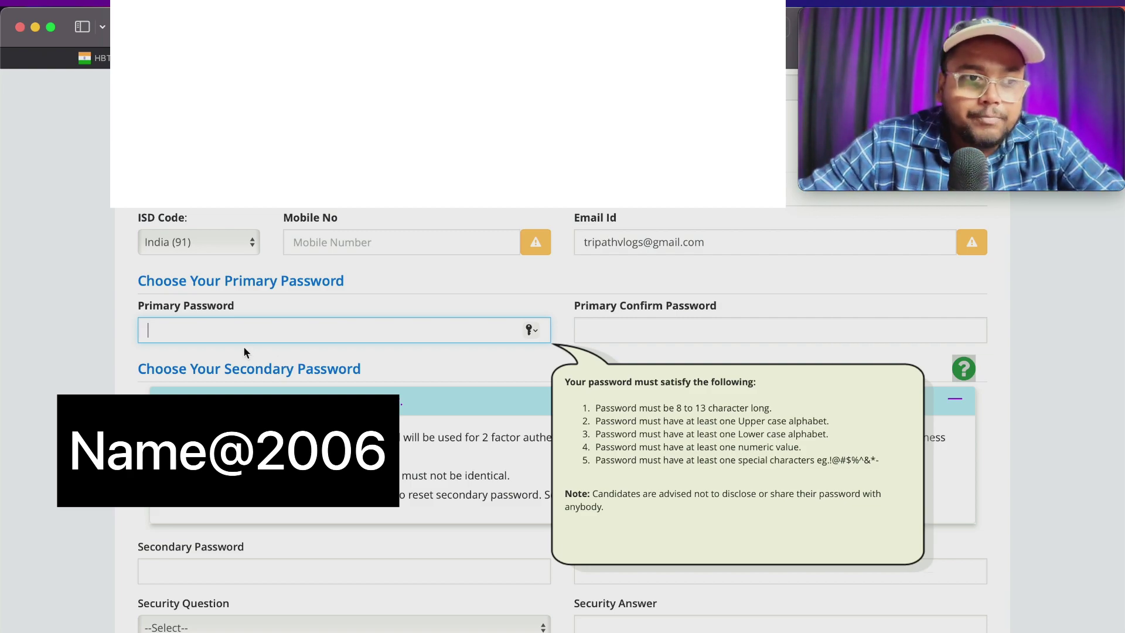
click(614, 325)
scroll(769, 311, down, 5)
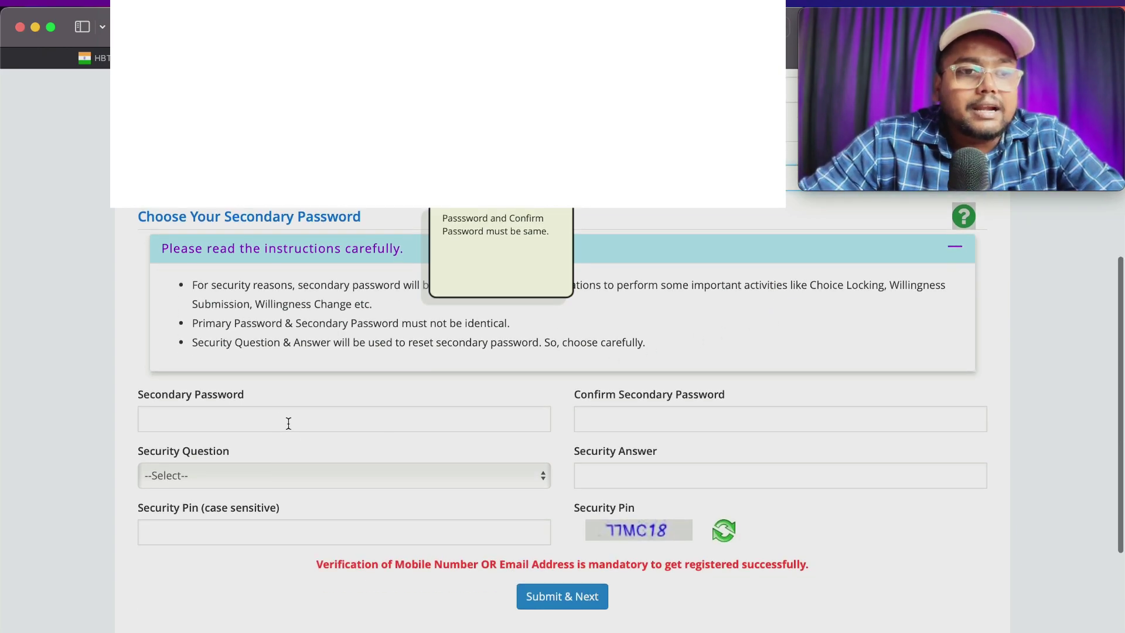
click(288, 423)
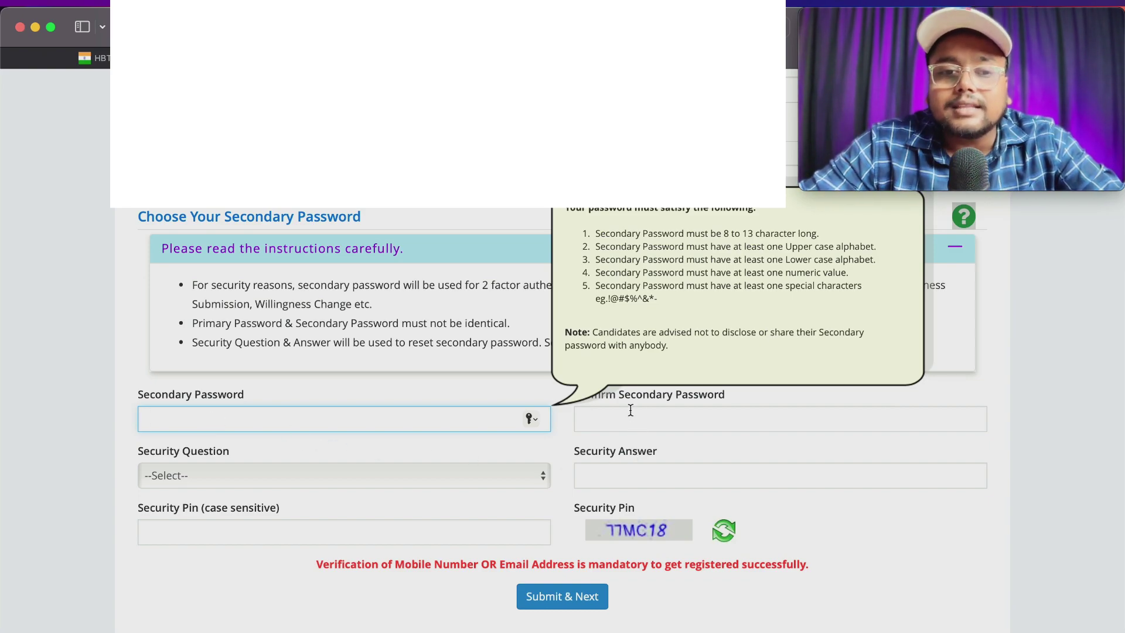
Step: Pick the neighbour's pet name security question, enter its answer and the security pin, and confirm submission
click(346, 477)
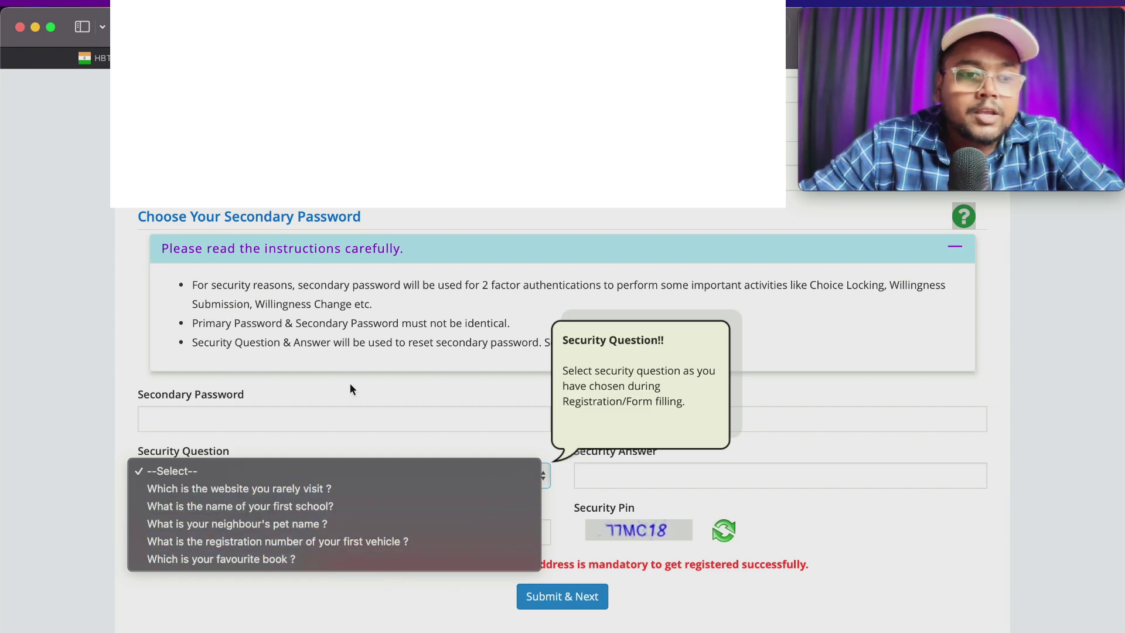
click(277, 528)
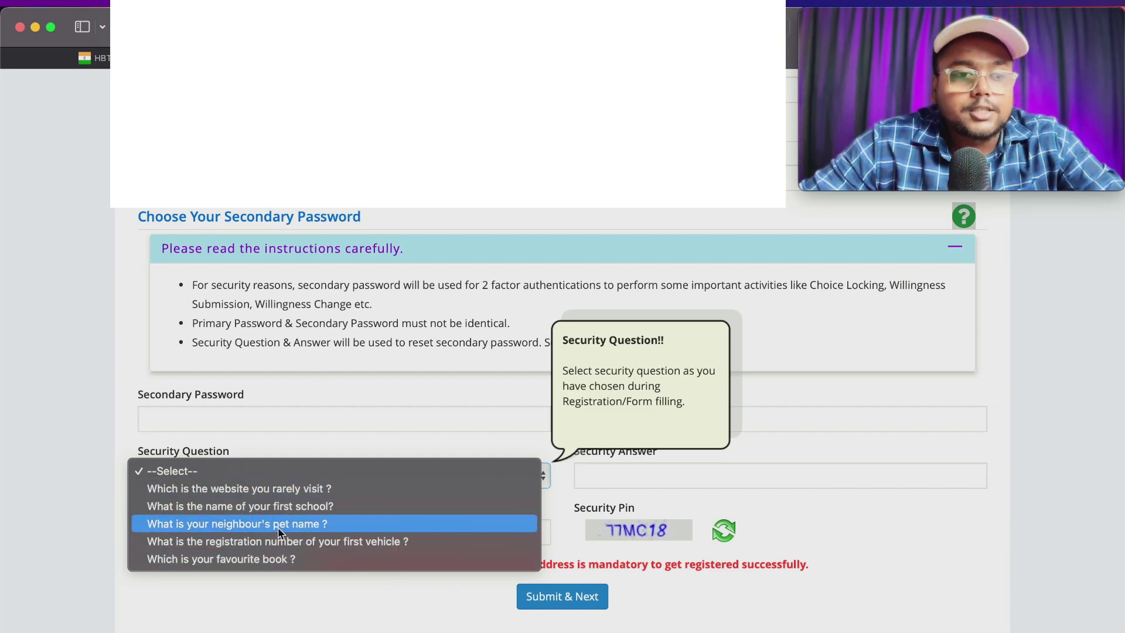
click(659, 489)
text(•••••)
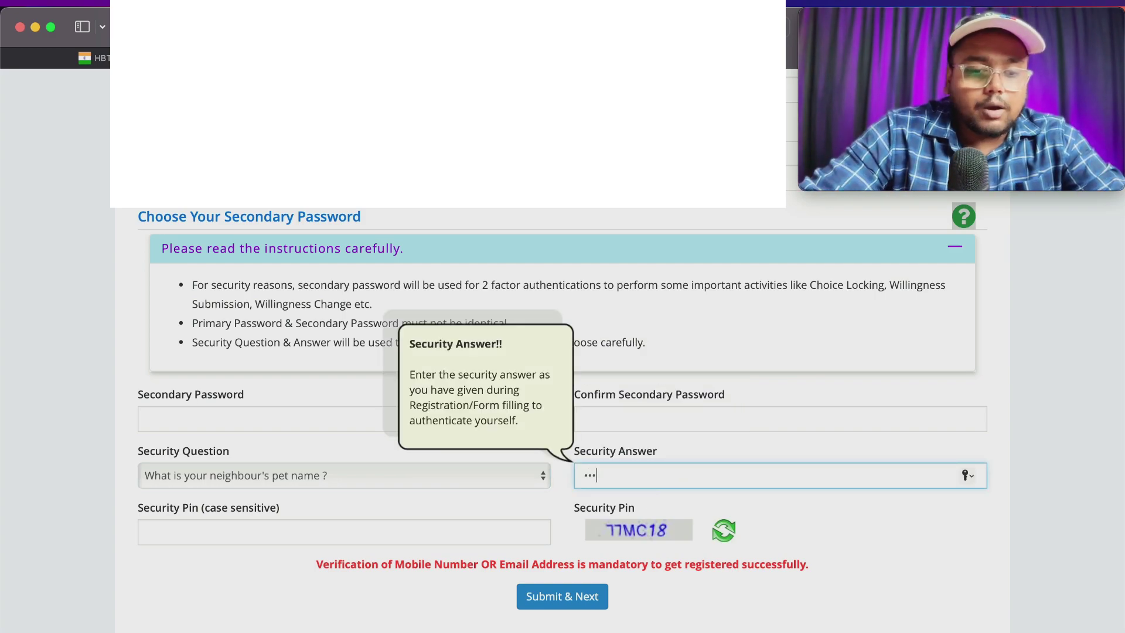
click(530, 526)
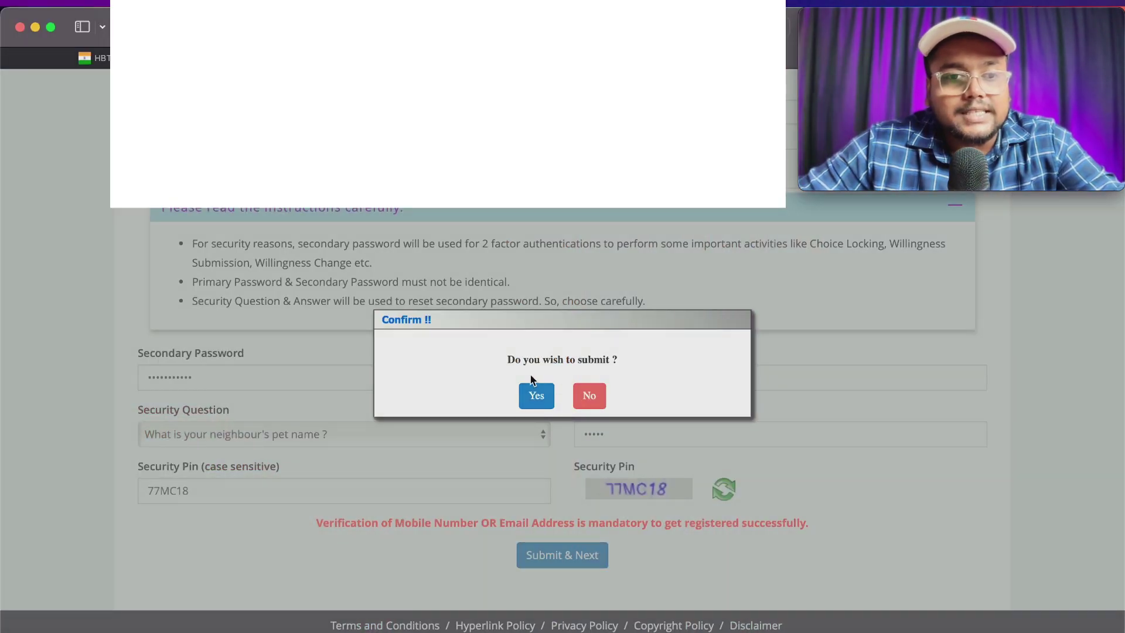
click(541, 395)
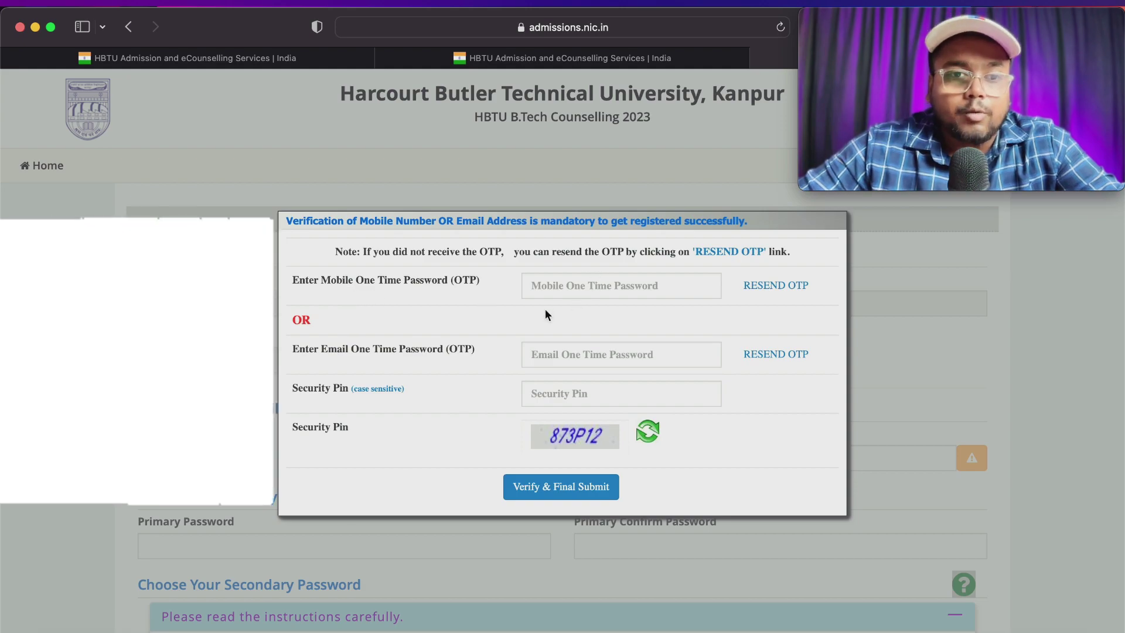
Step: Enter the mobile OTP and the security pin from the image, then send for final verification
click(583, 288)
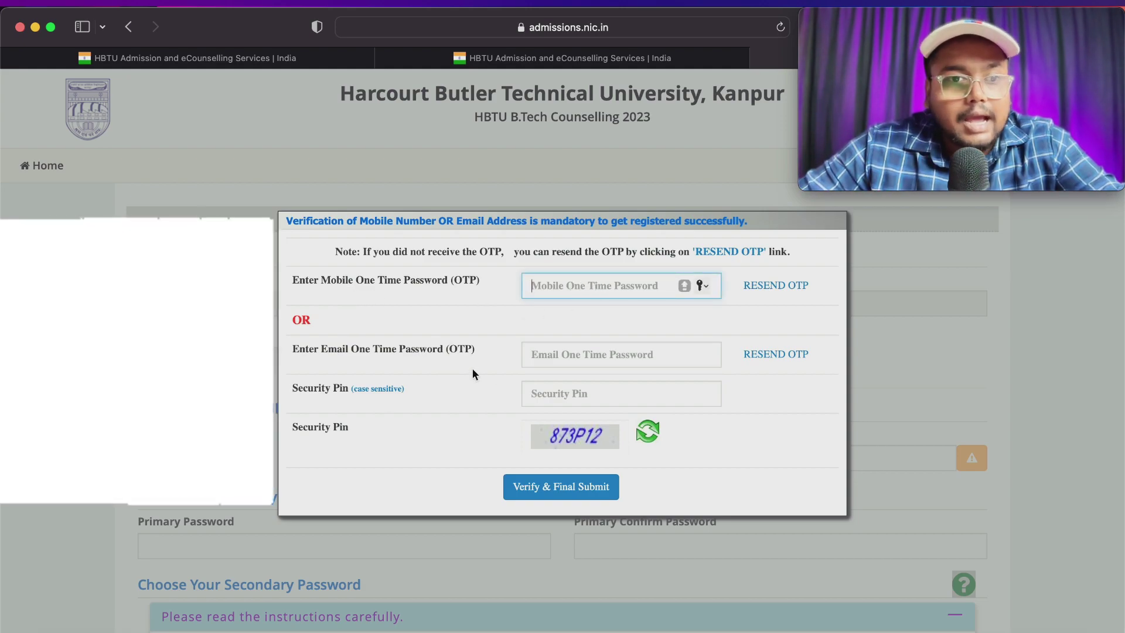
click(589, 349)
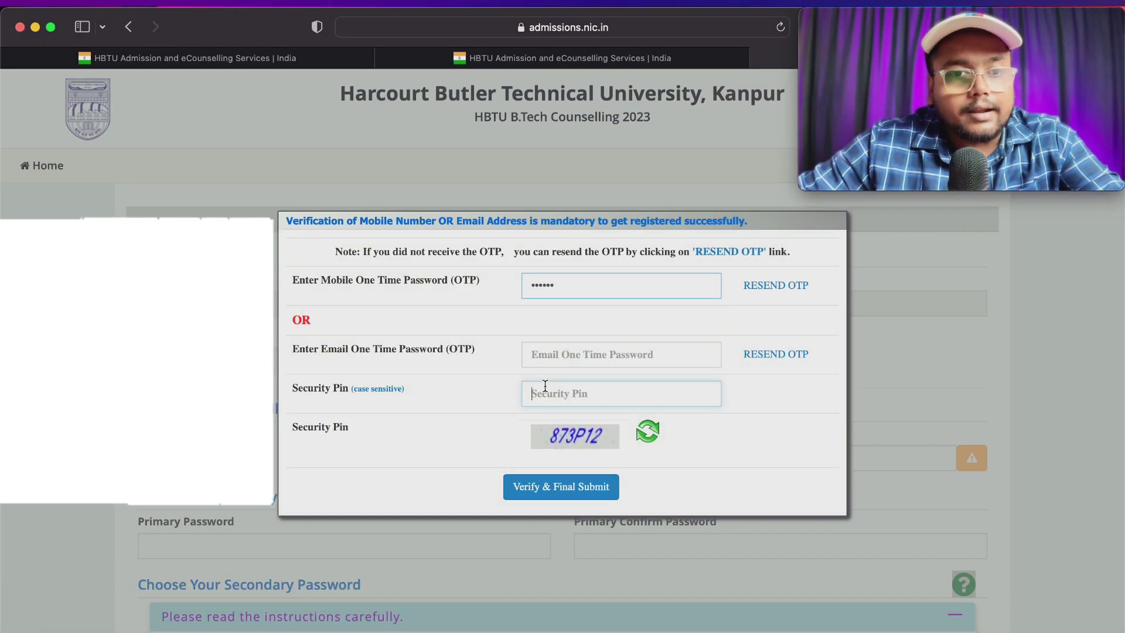
click(544, 385)
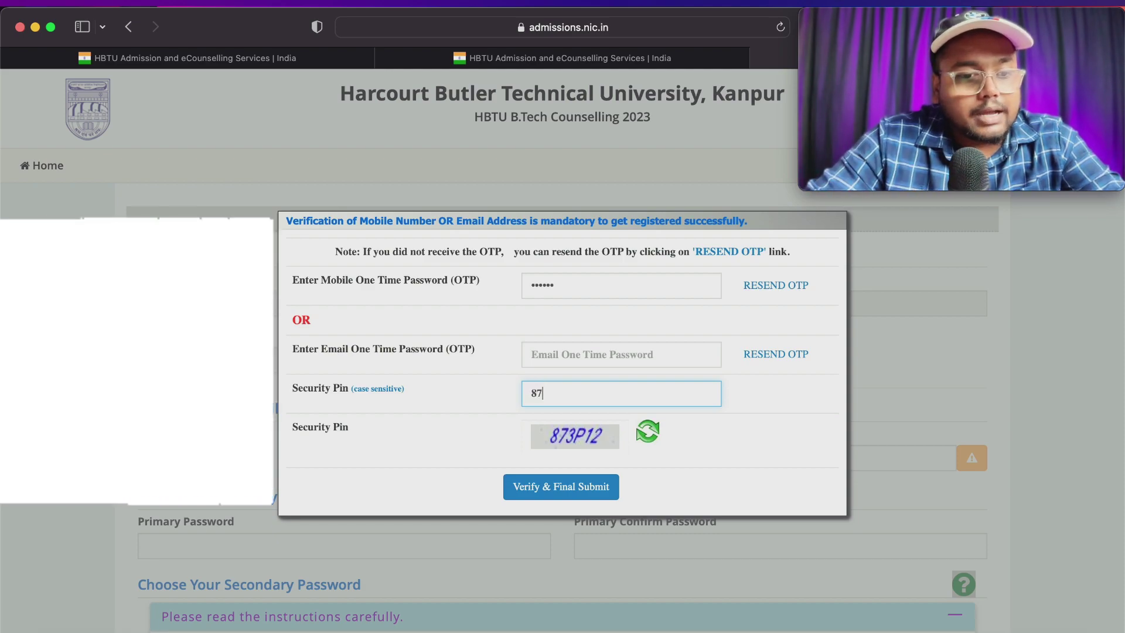
text(3P12)
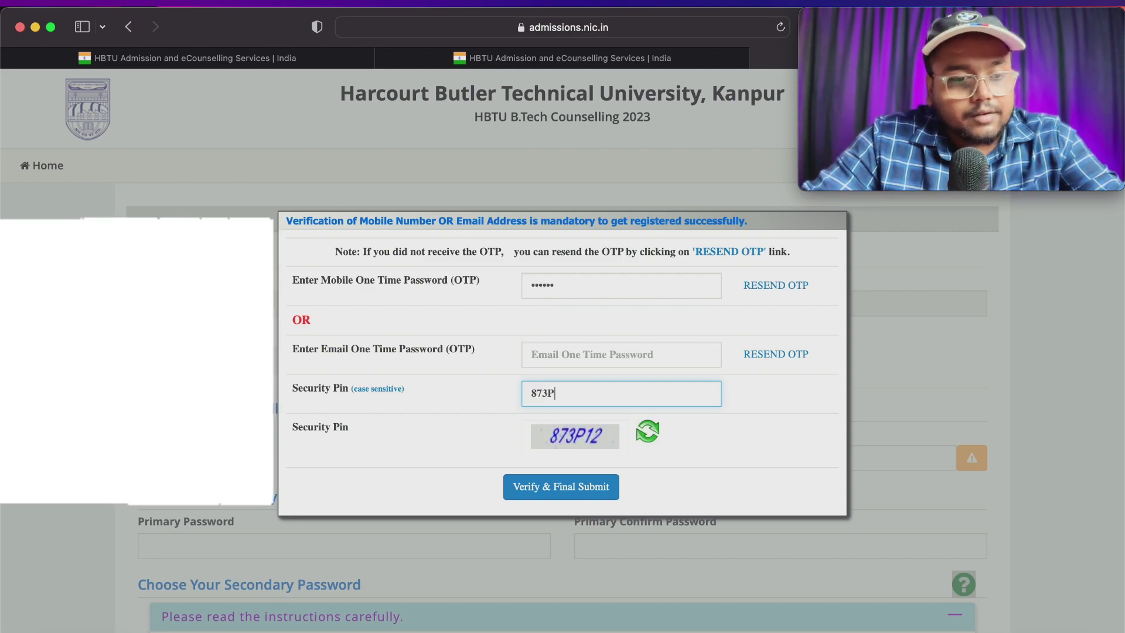
click(568, 484)
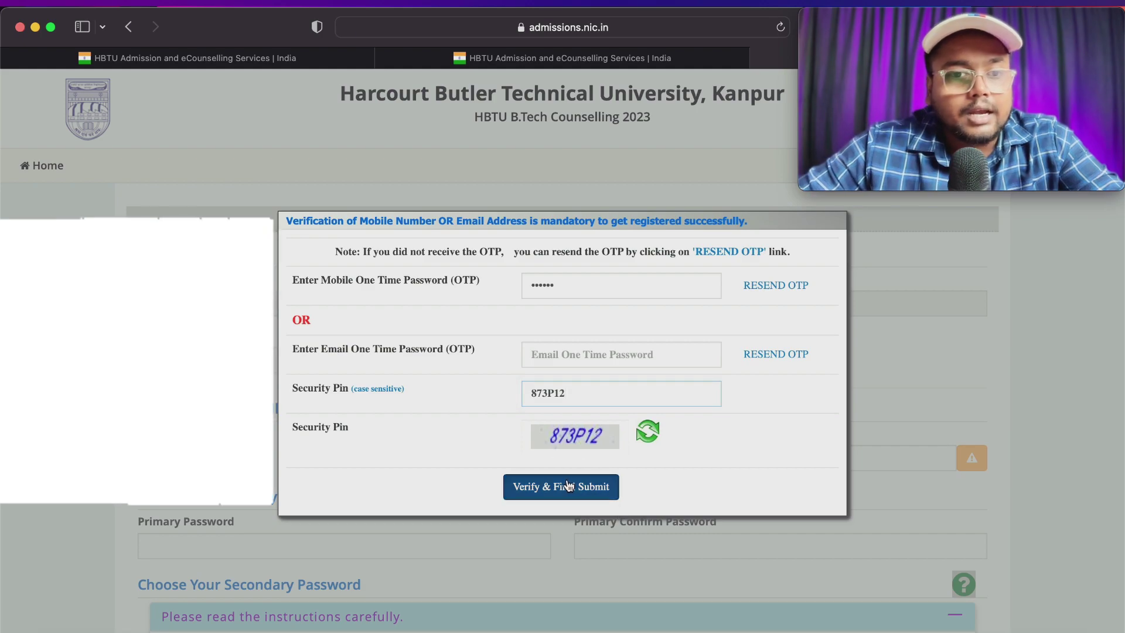
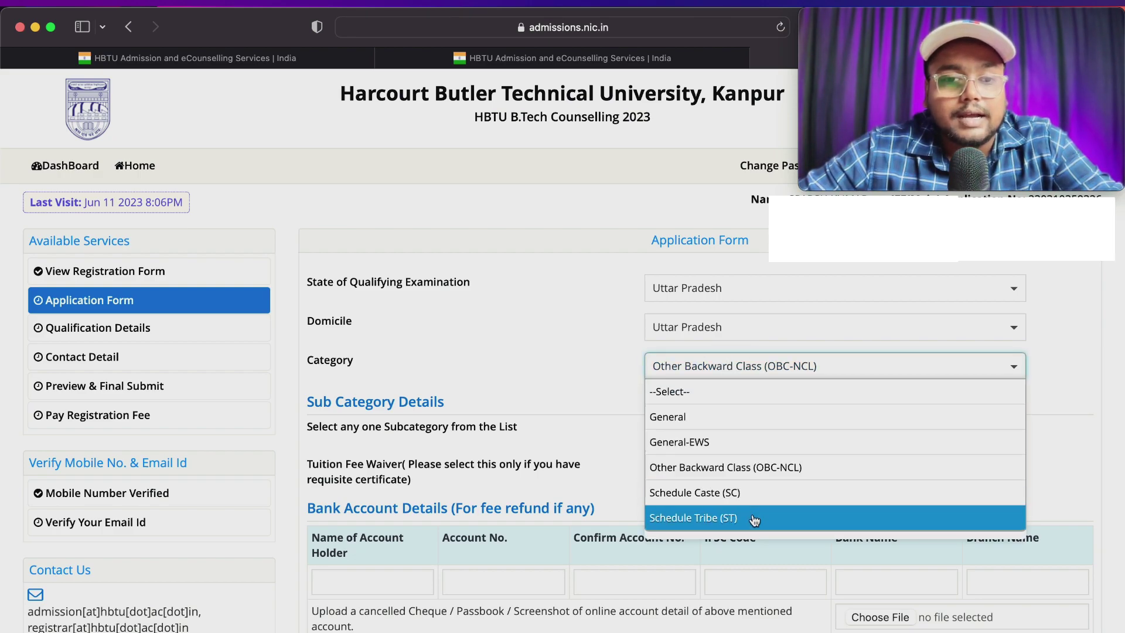
Step: Choose OBC-NCL as the category and Not Applicable as the subcategory
click(796, 478)
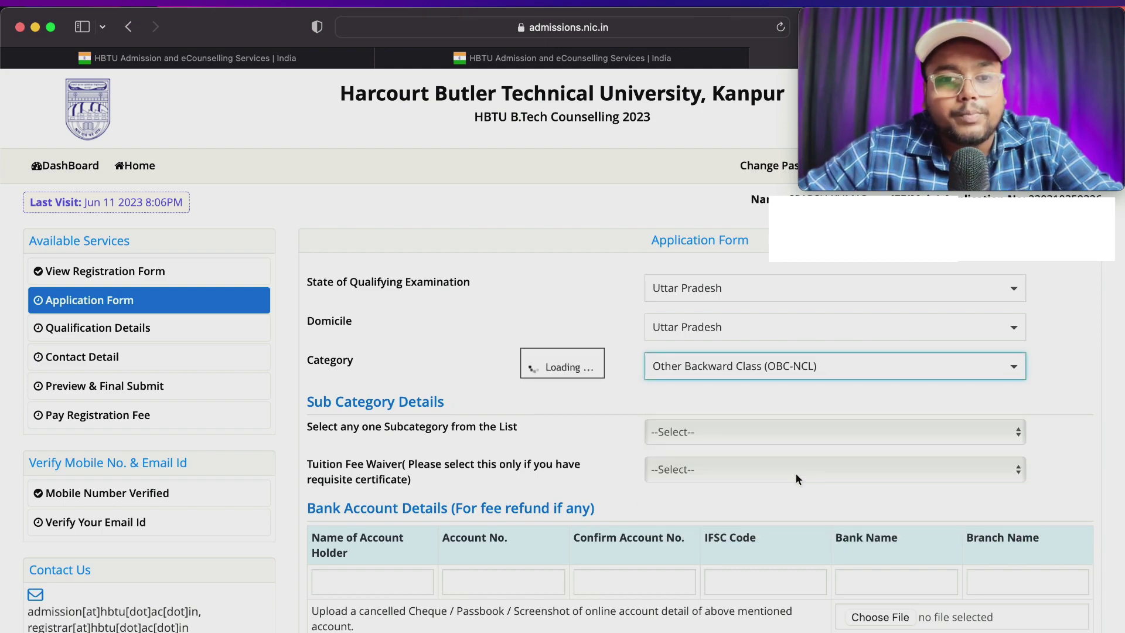
scroll(796, 474, down, 2)
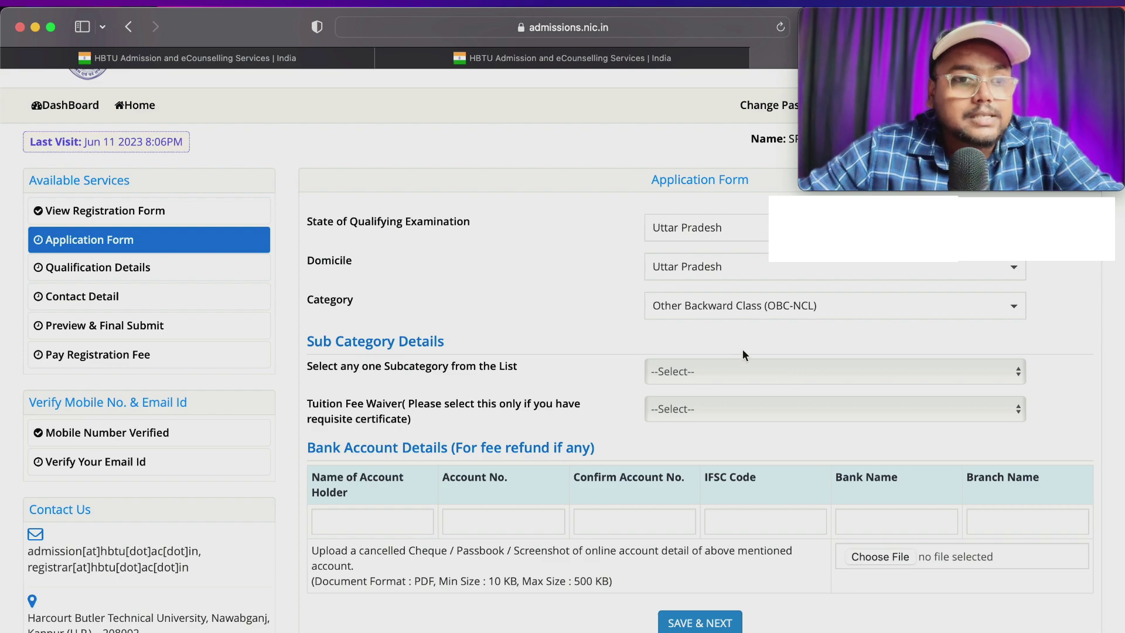
click(694, 368)
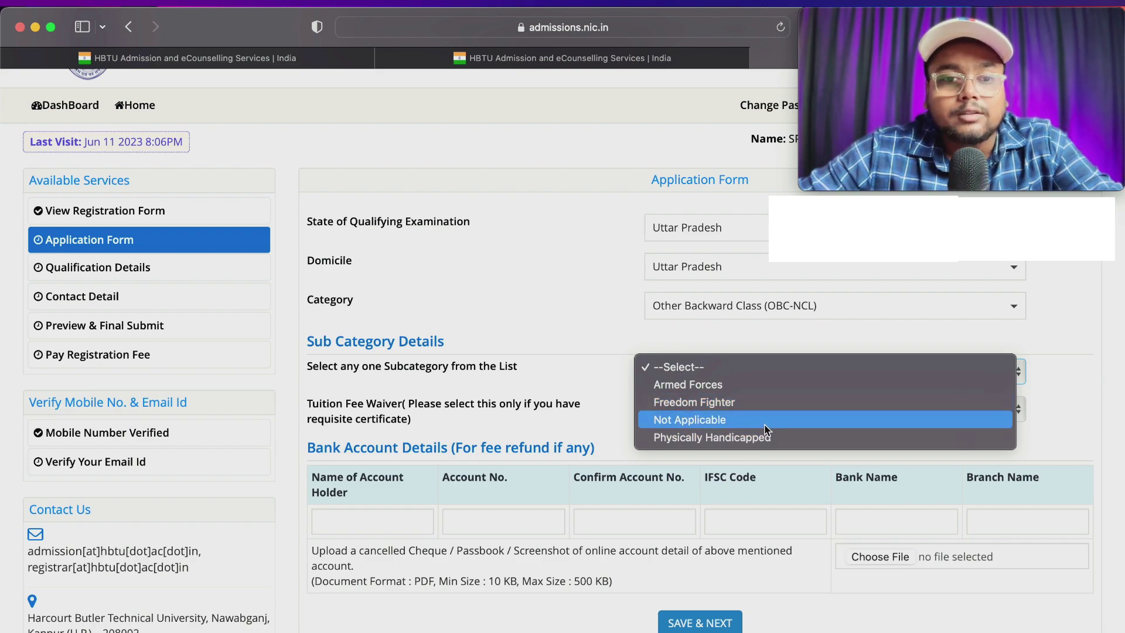
click(764, 424)
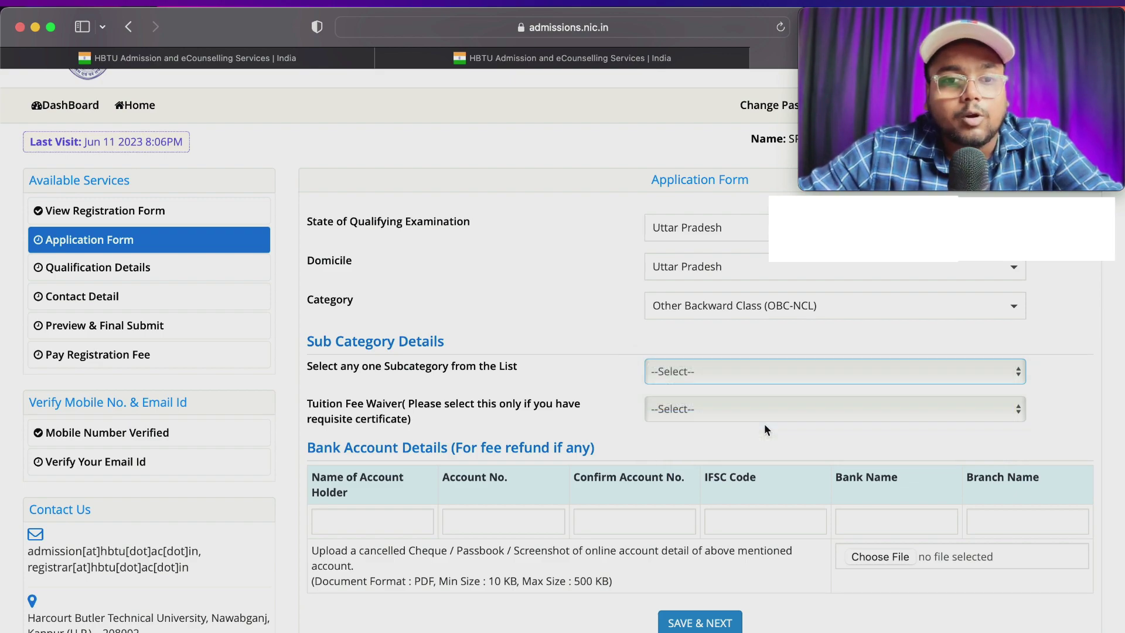
Step: Set the Tuition Fee Waiver dropdown to Yes
click(725, 415)
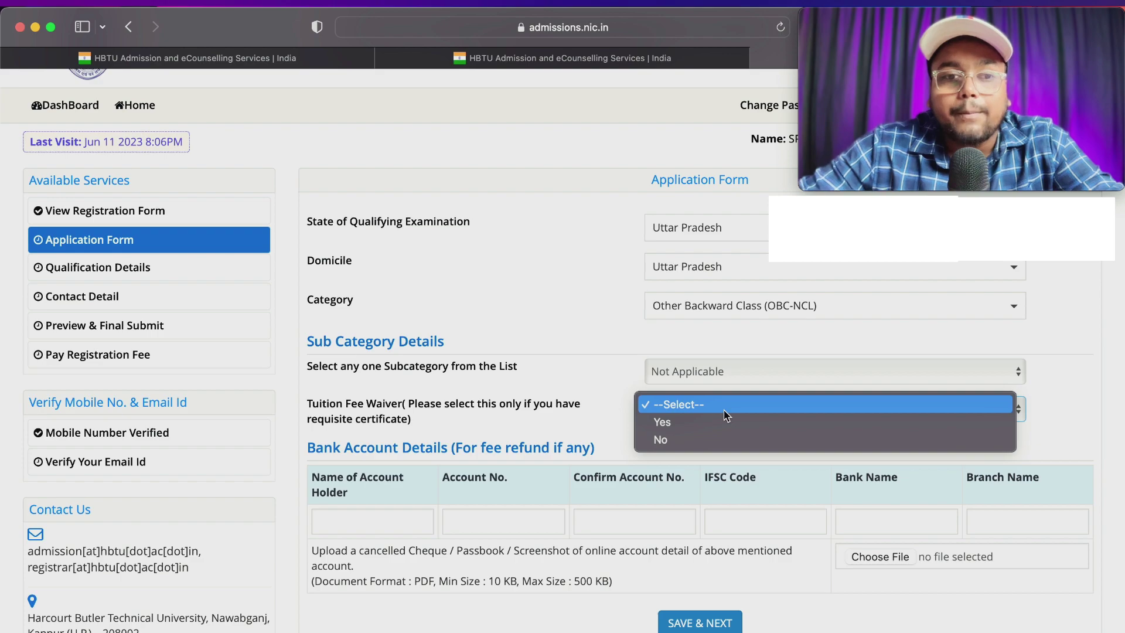
click(707, 428)
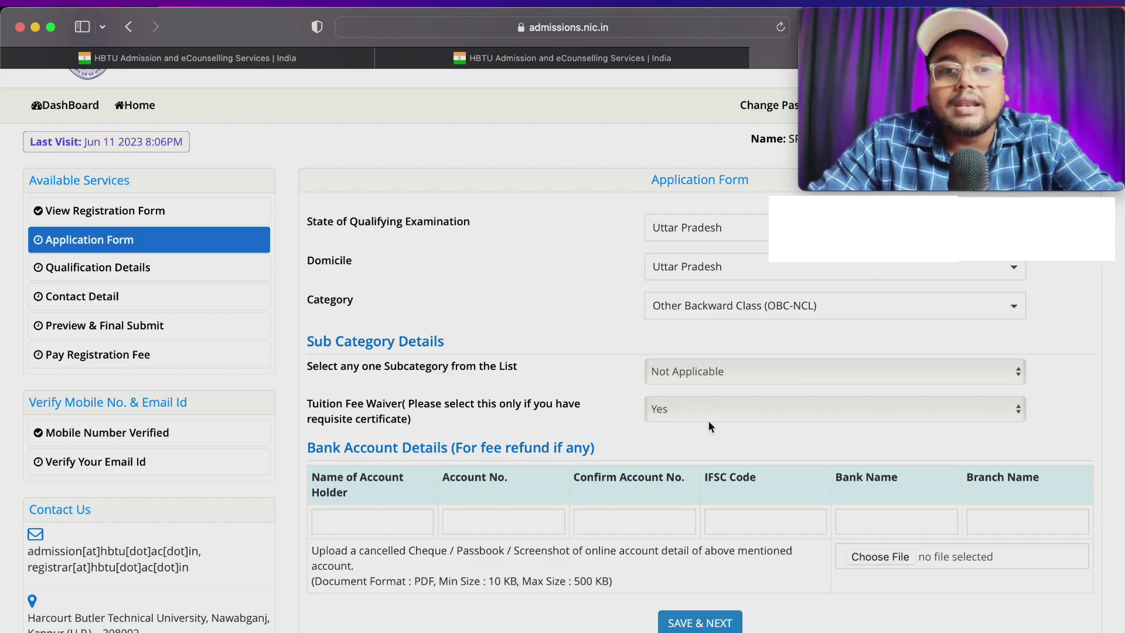
click(695, 409)
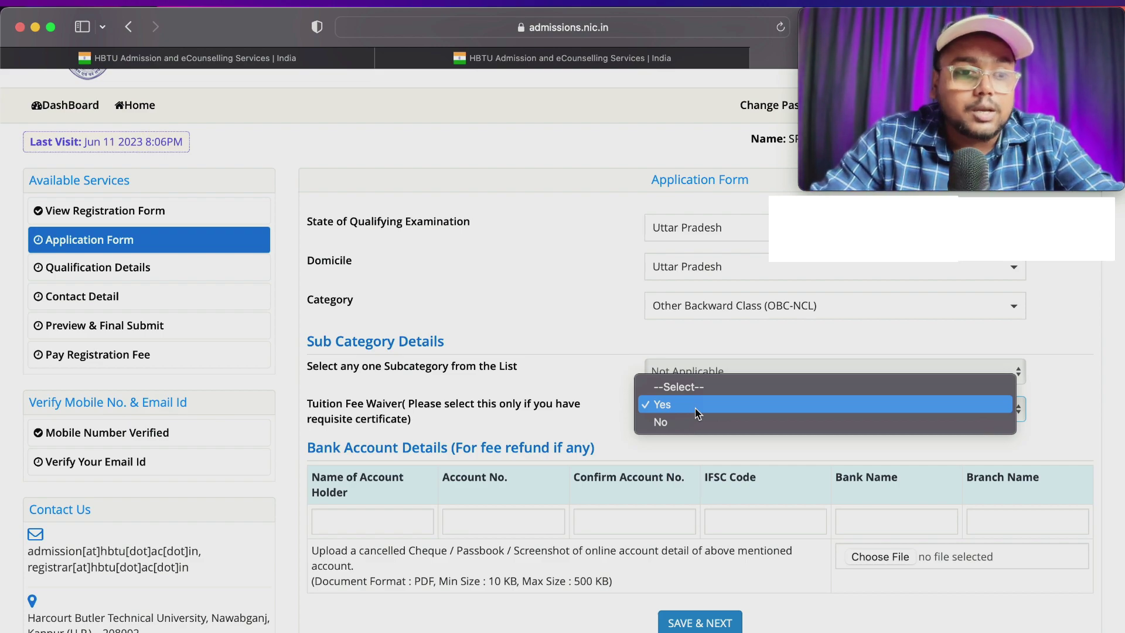
click(697, 406)
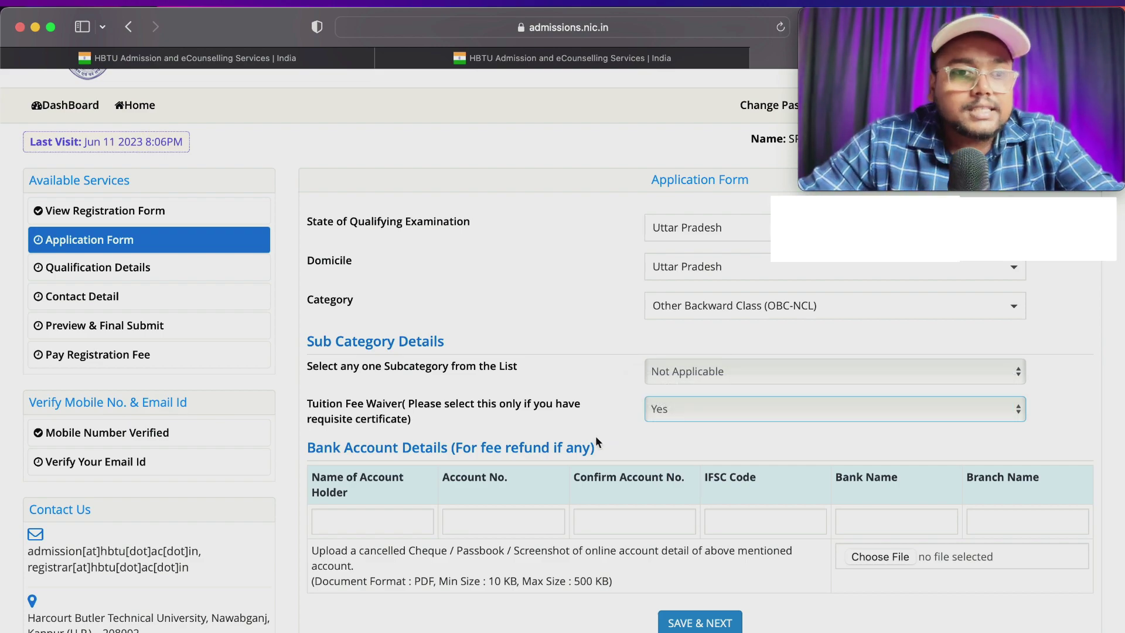
Step: Enter the bank refund account details, upload blank.pdf as cheque proof, and save the form
click(361, 521)
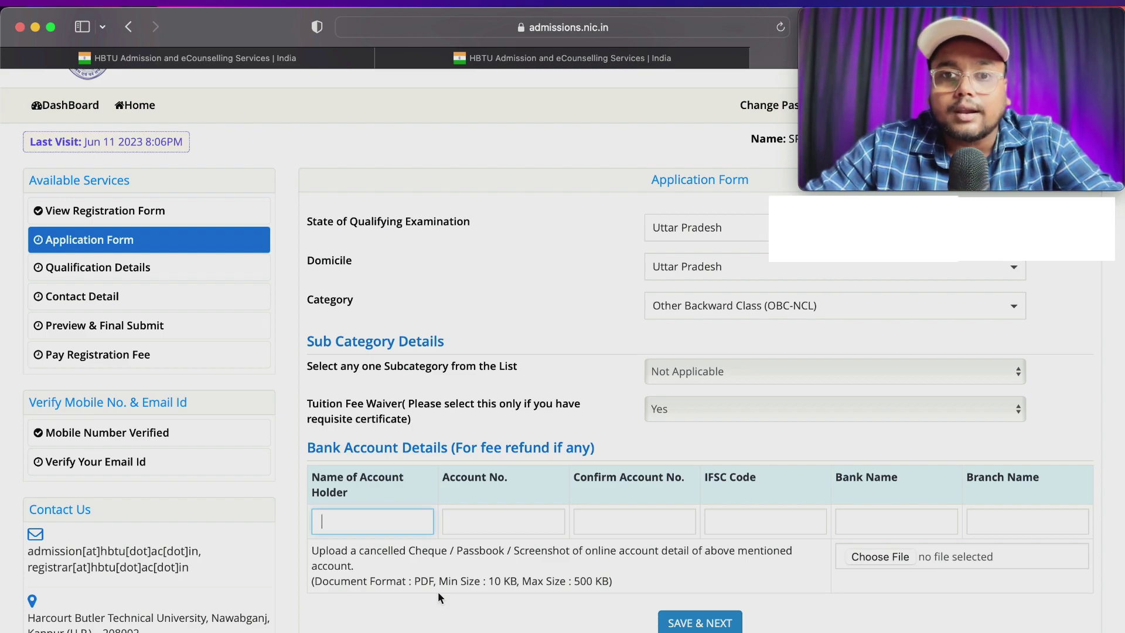
click(870, 559)
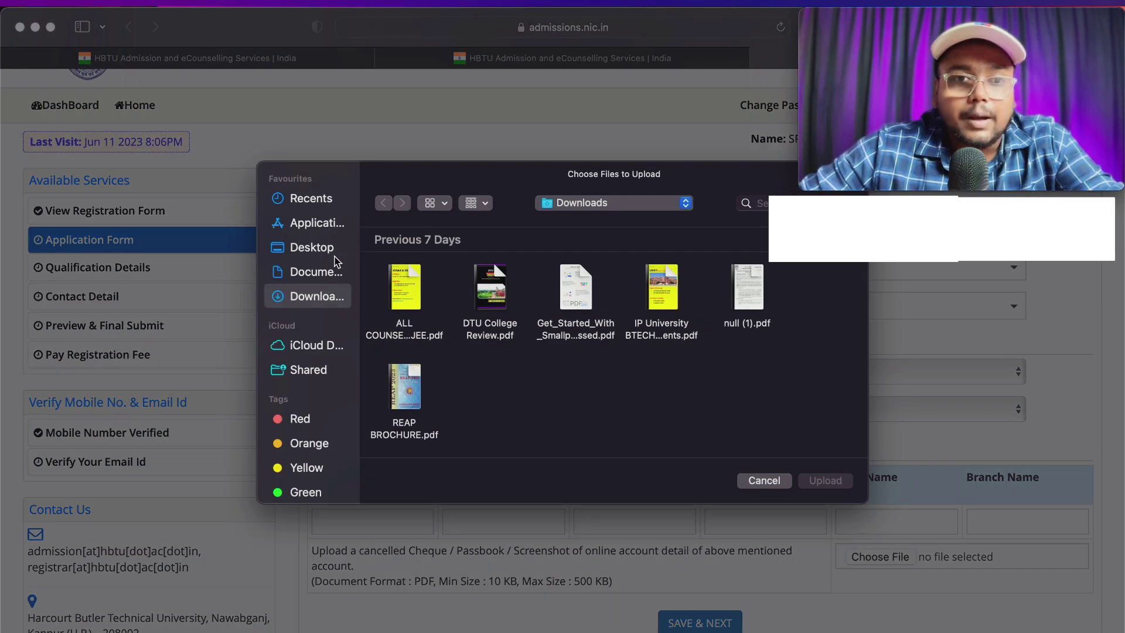
click(332, 296)
click(387, 382)
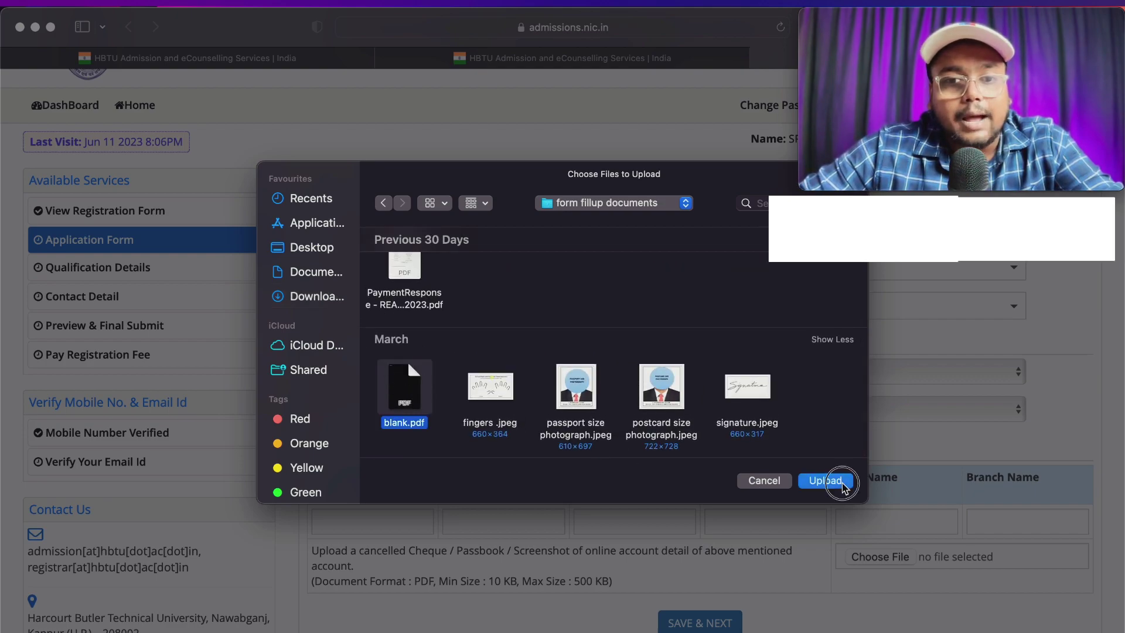
click(826, 481)
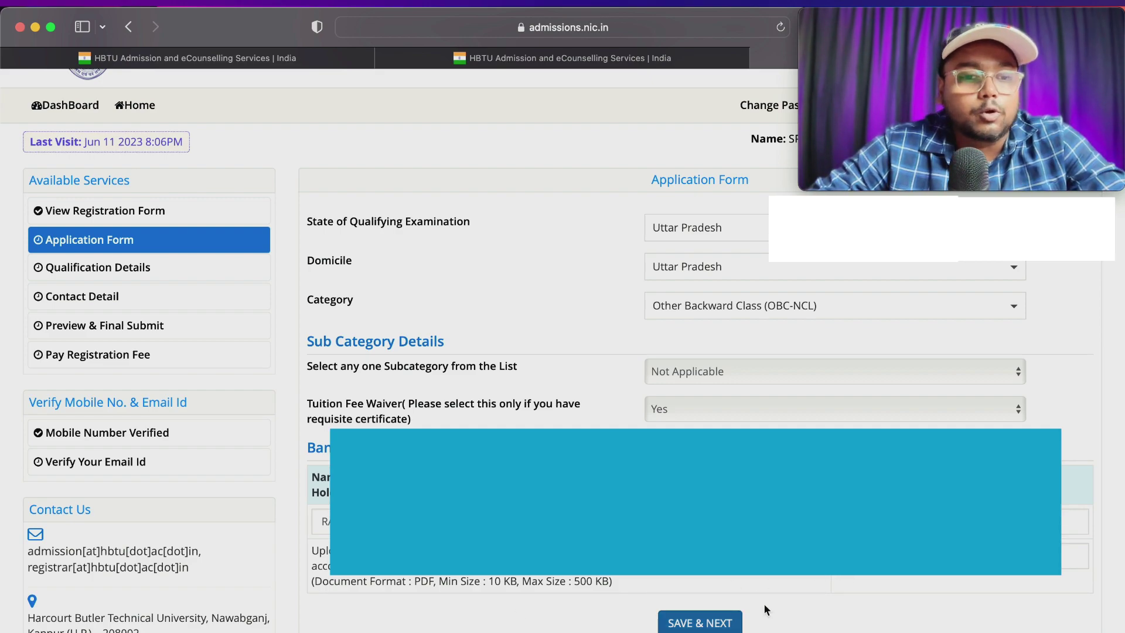
click(704, 621)
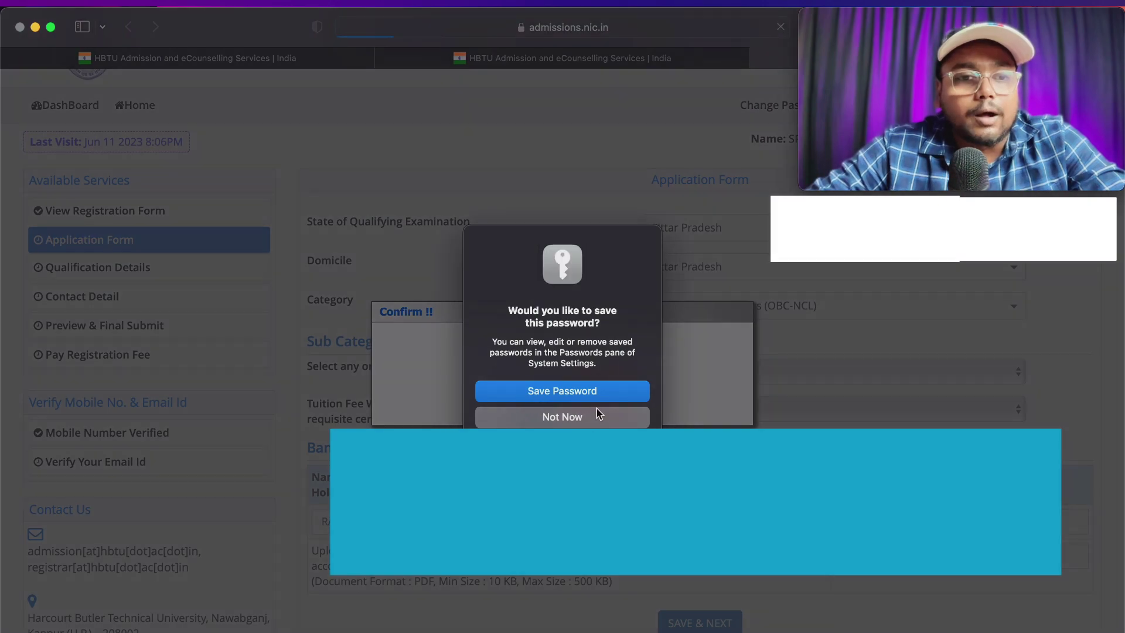
click(596, 411)
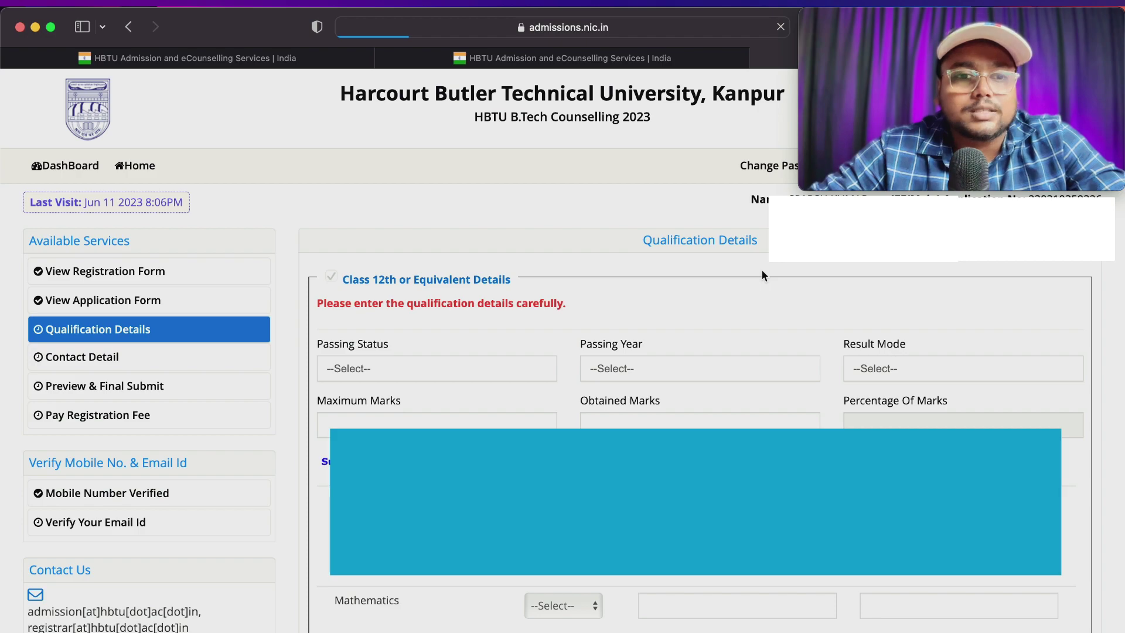
Step: Mark Class 12th as Passed in 2023 with result mode Percentage
scroll(762, 273, down, 1)
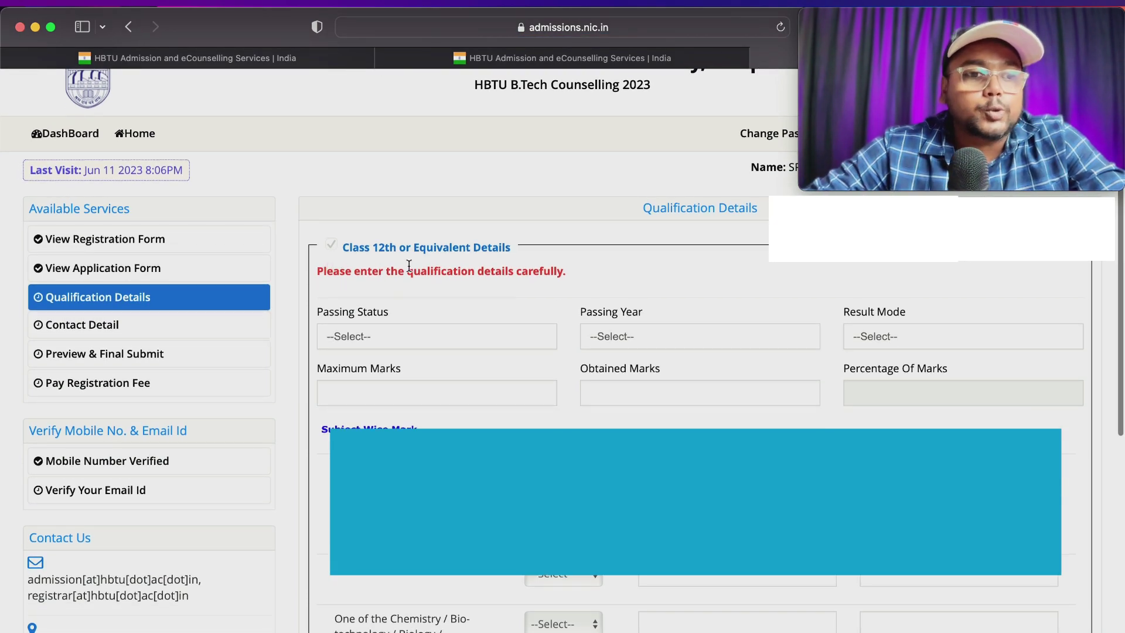
scroll(466, 266, down, 1)
click(399, 300)
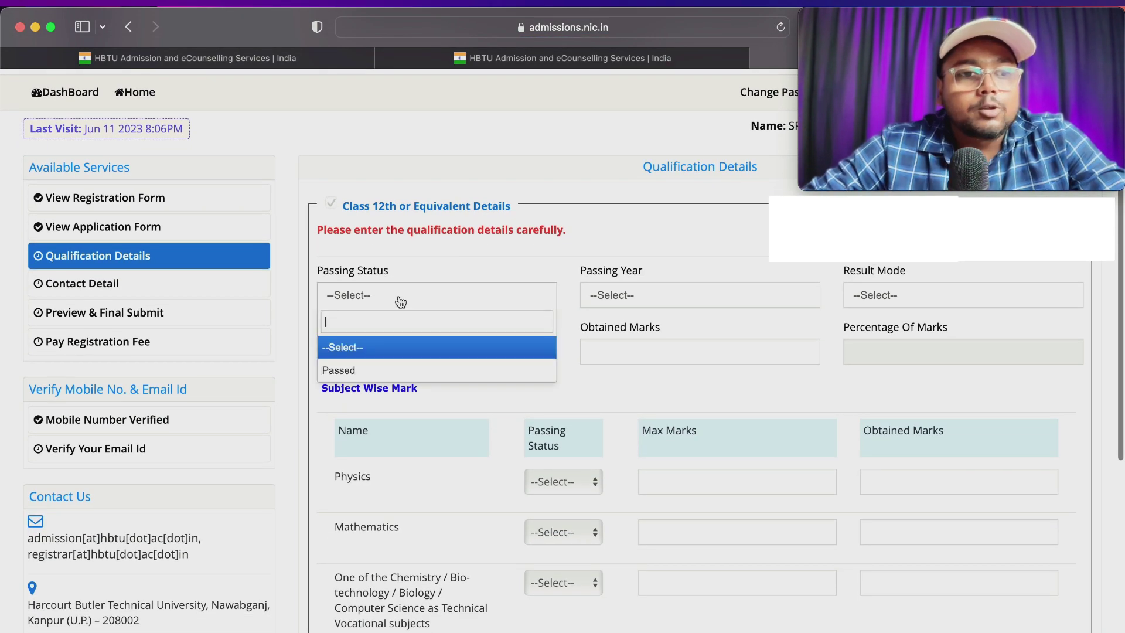
click(375, 368)
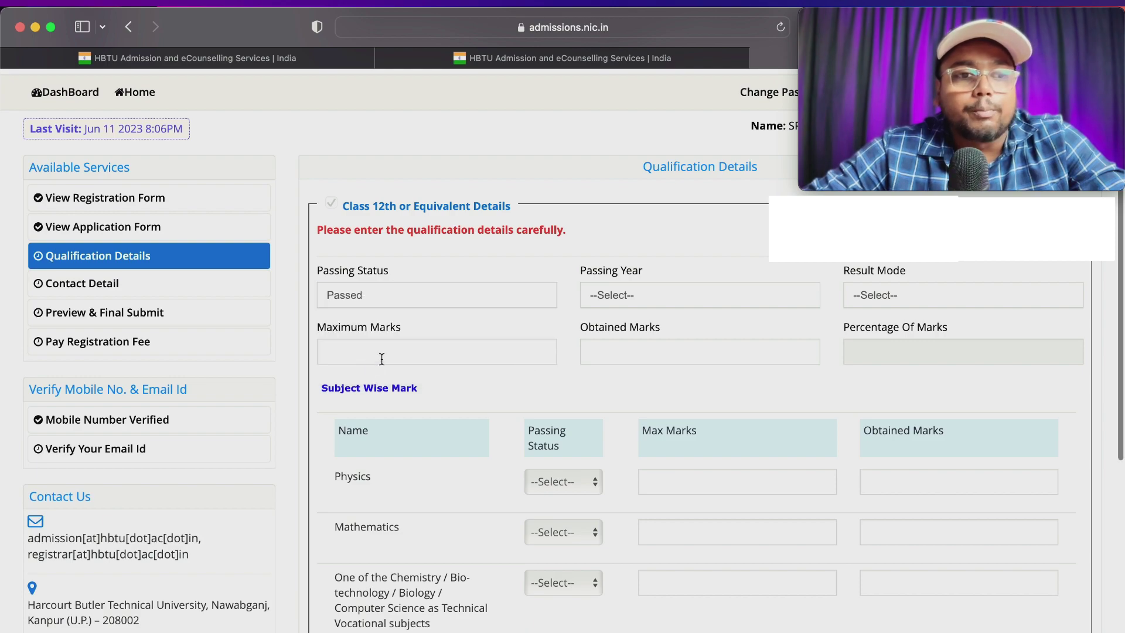
click(666, 296)
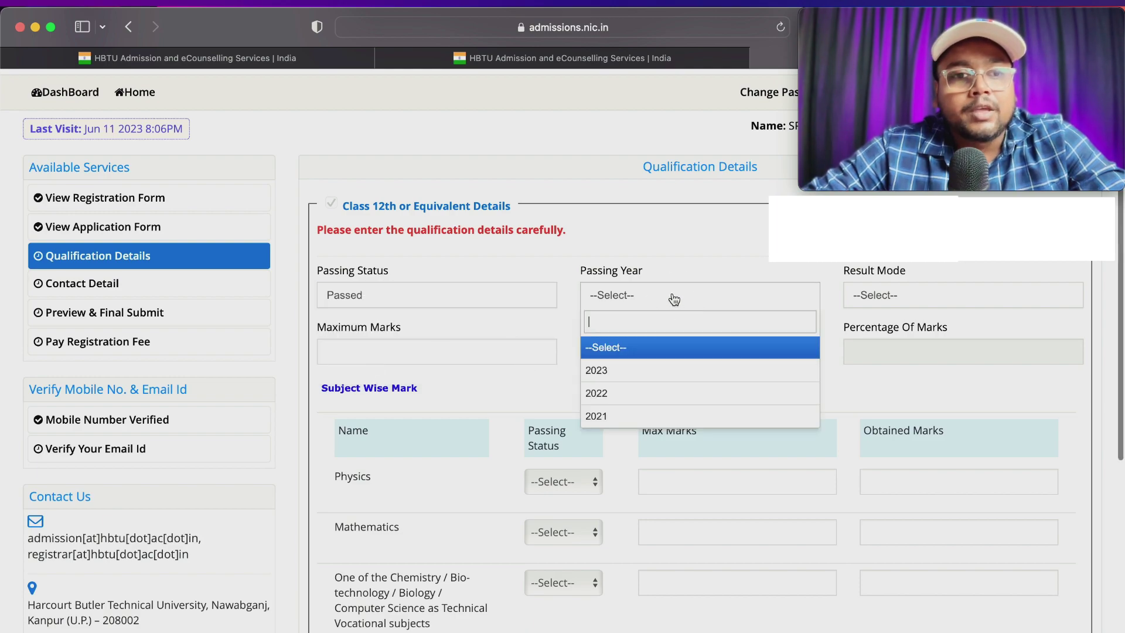
click(616, 372)
click(918, 298)
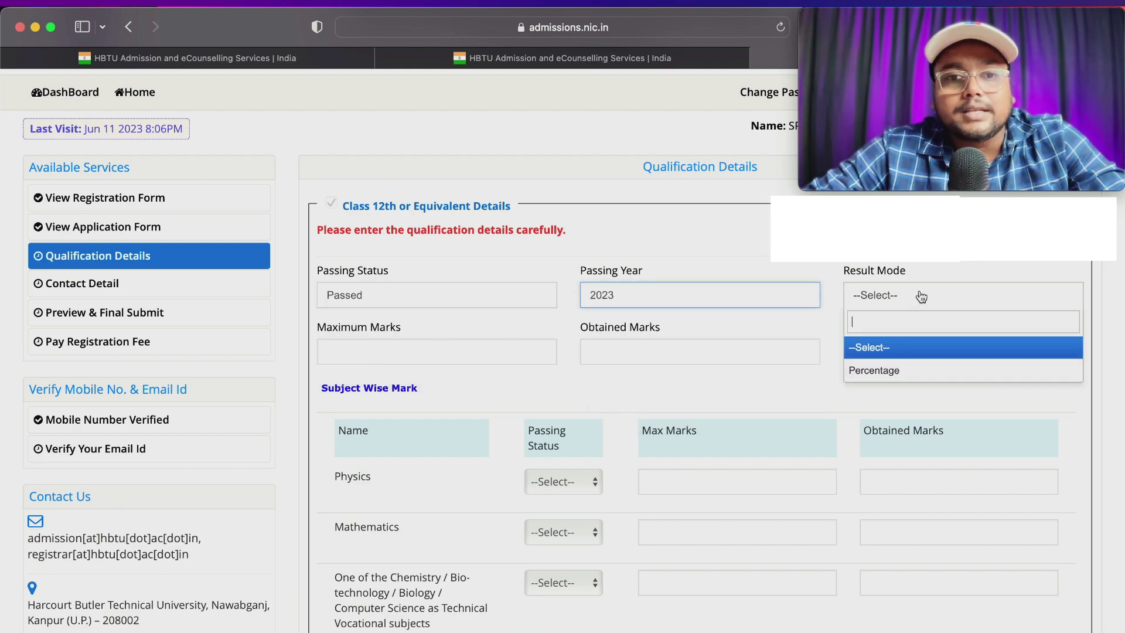
click(884, 380)
Step: Enter Class 12th marks as 400 obtained of 500 maximum, giving 80%
click(391, 352)
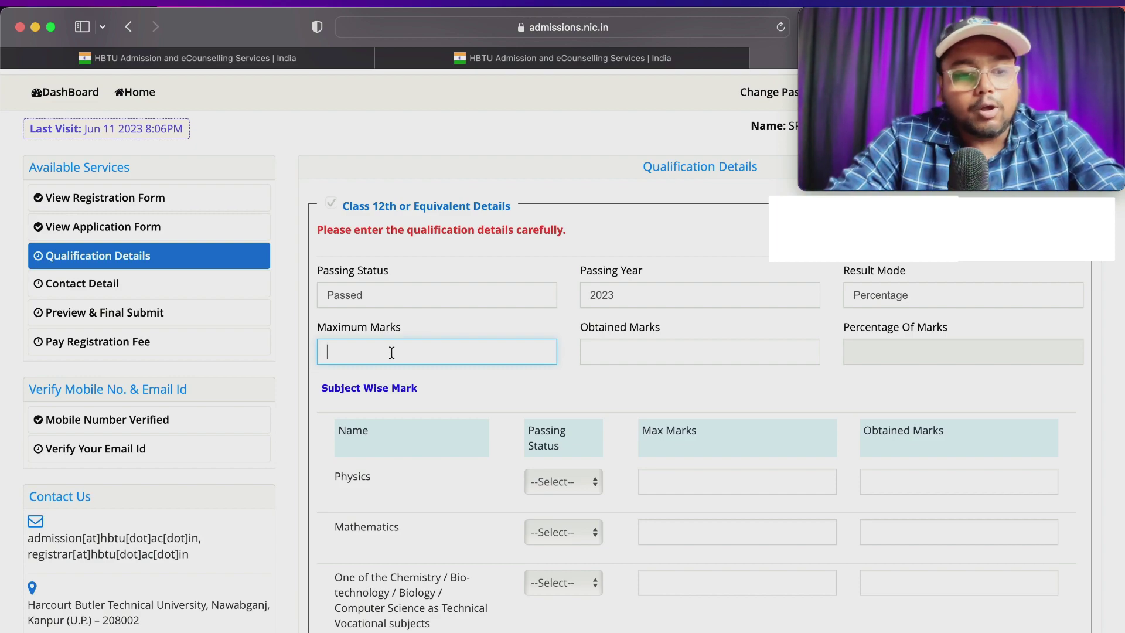
text(500)
click(635, 354)
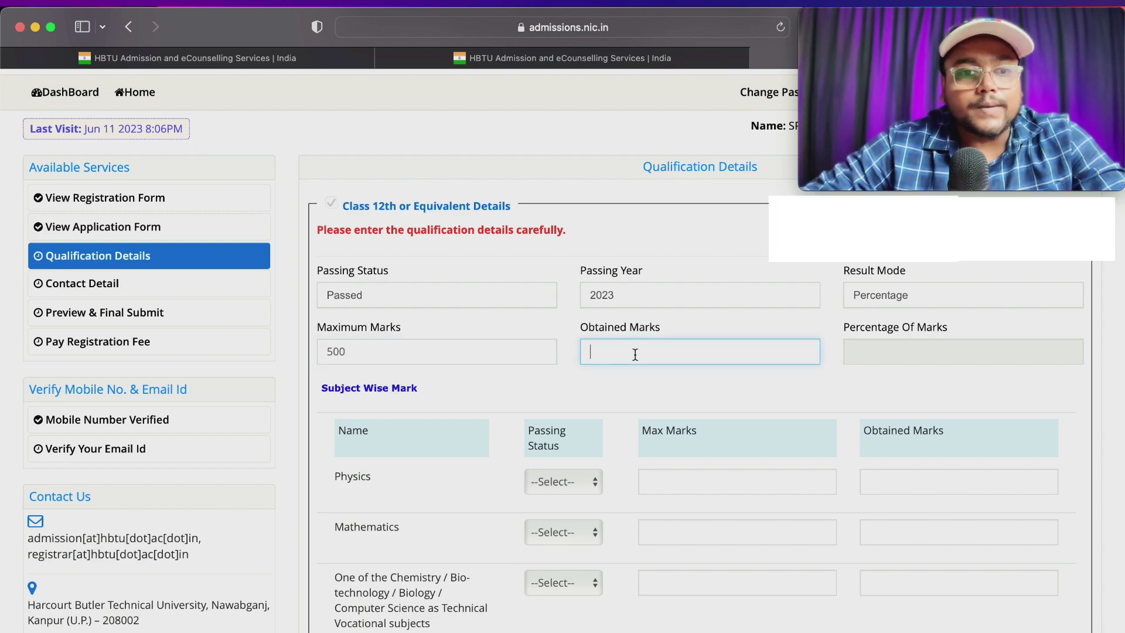
text(400)
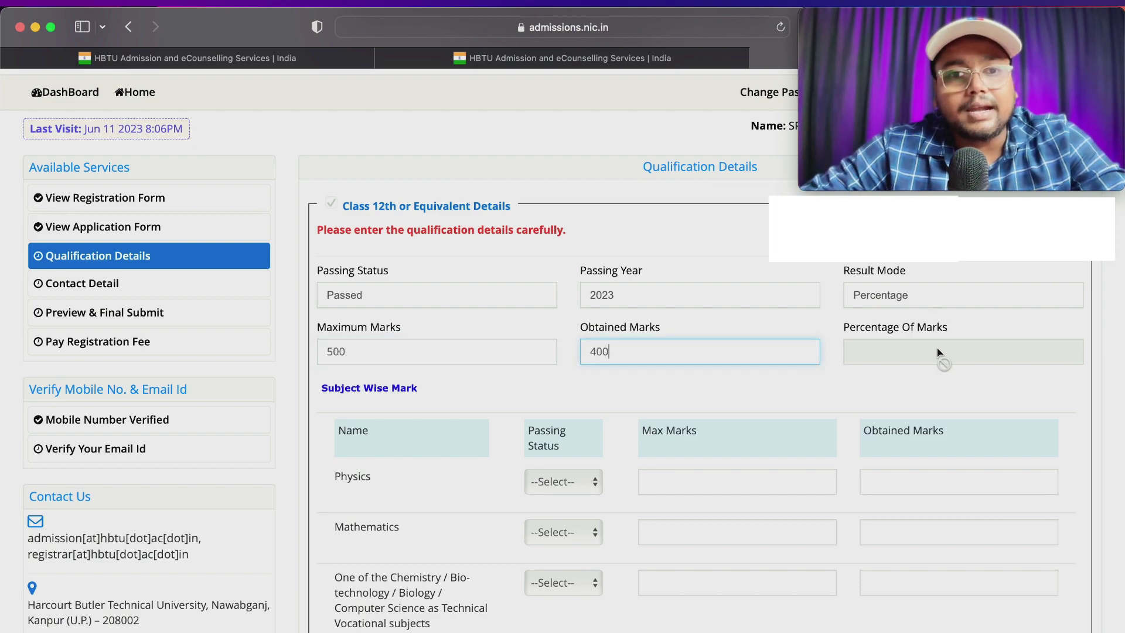
click(938, 350)
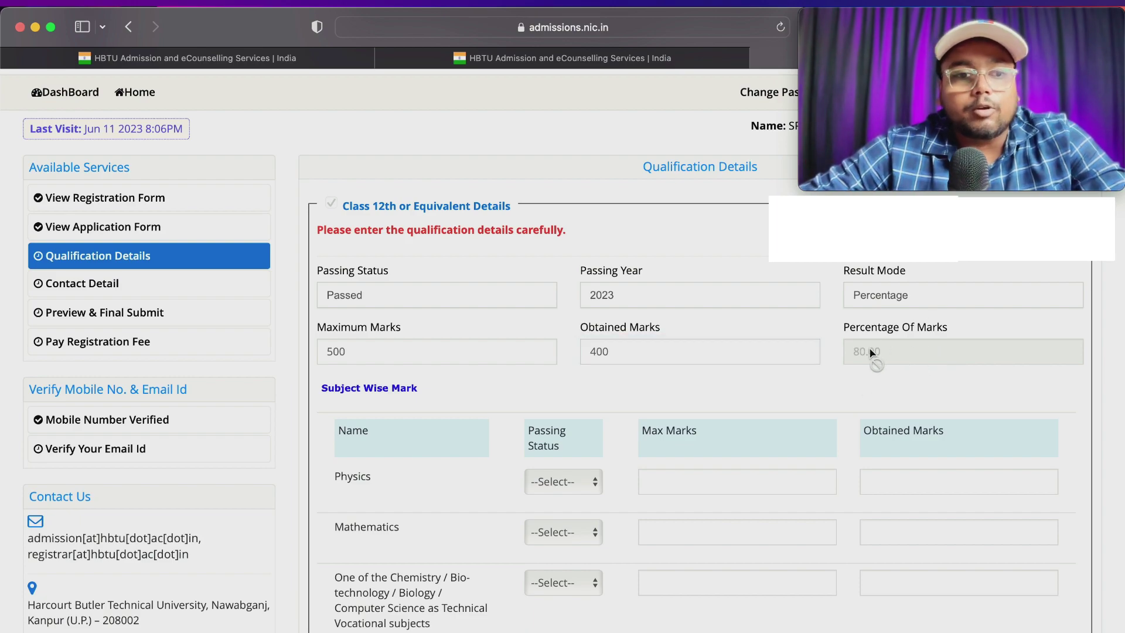
scroll(871, 351, down, 2)
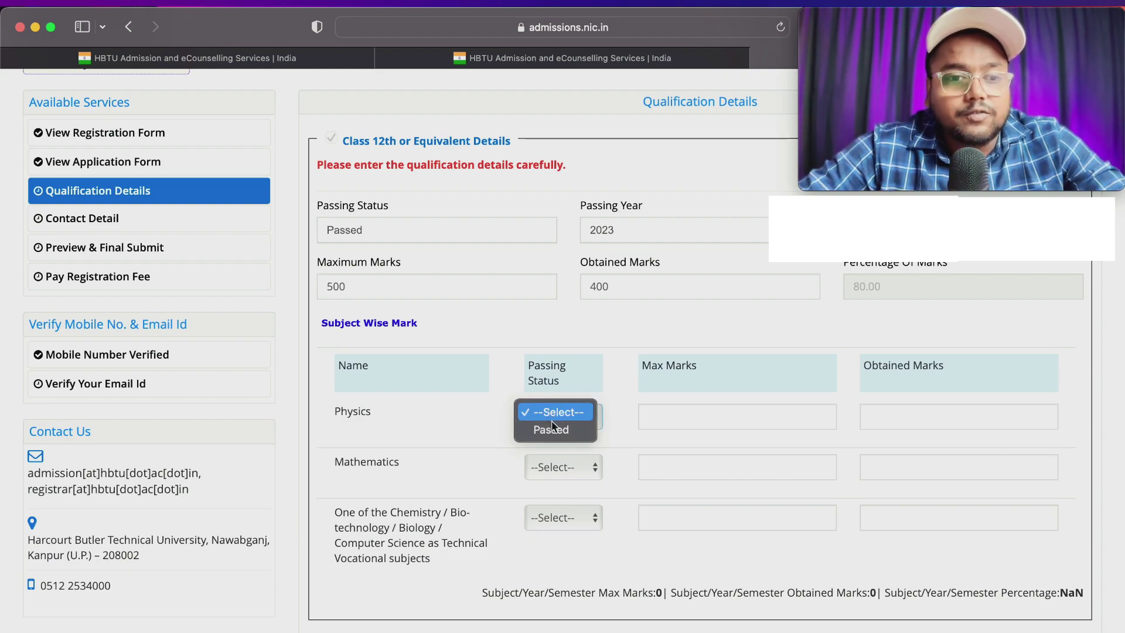
Step: Mark Physics and Mathematics as passed with 90 and 80 out of 100
click(569, 431)
click(682, 412)
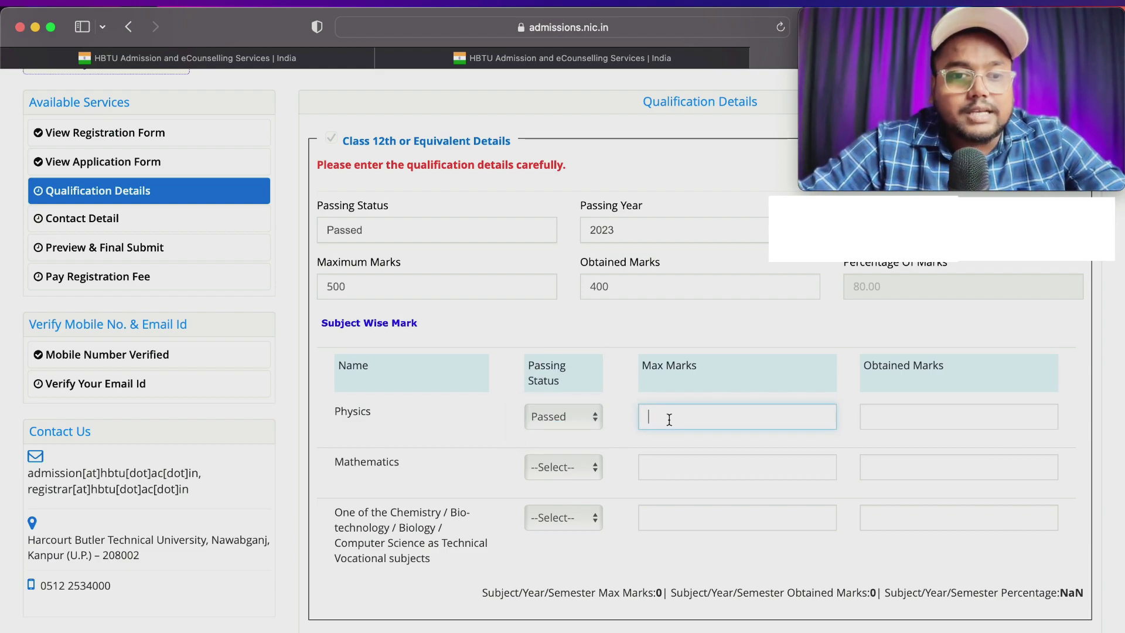
text(100)
click(894, 416)
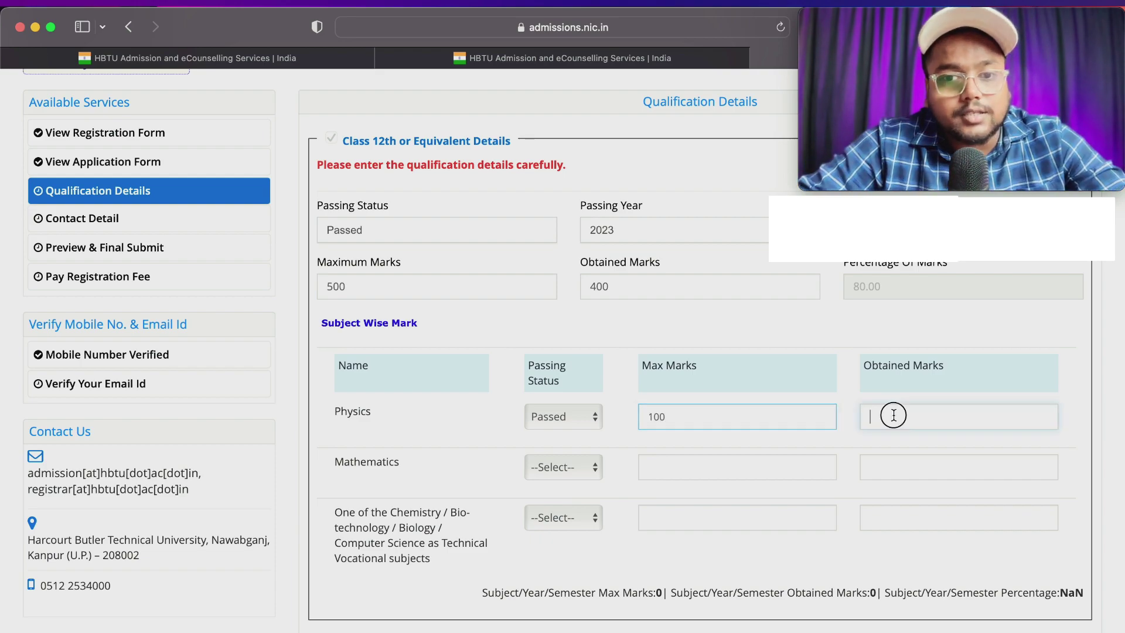
text(90)
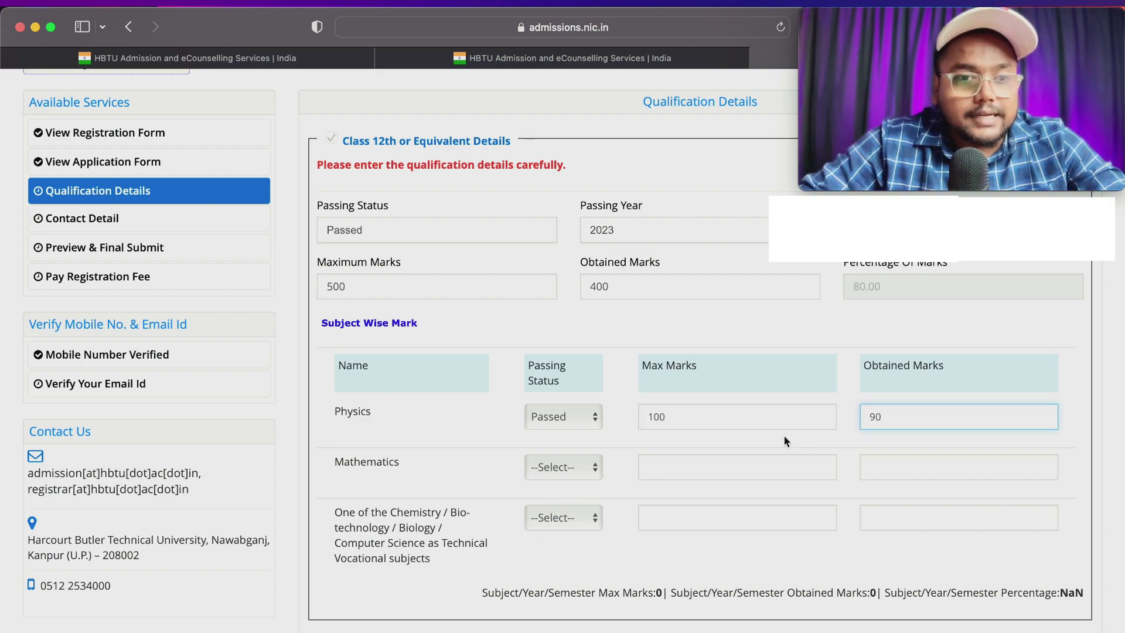
click(579, 467)
click(551, 480)
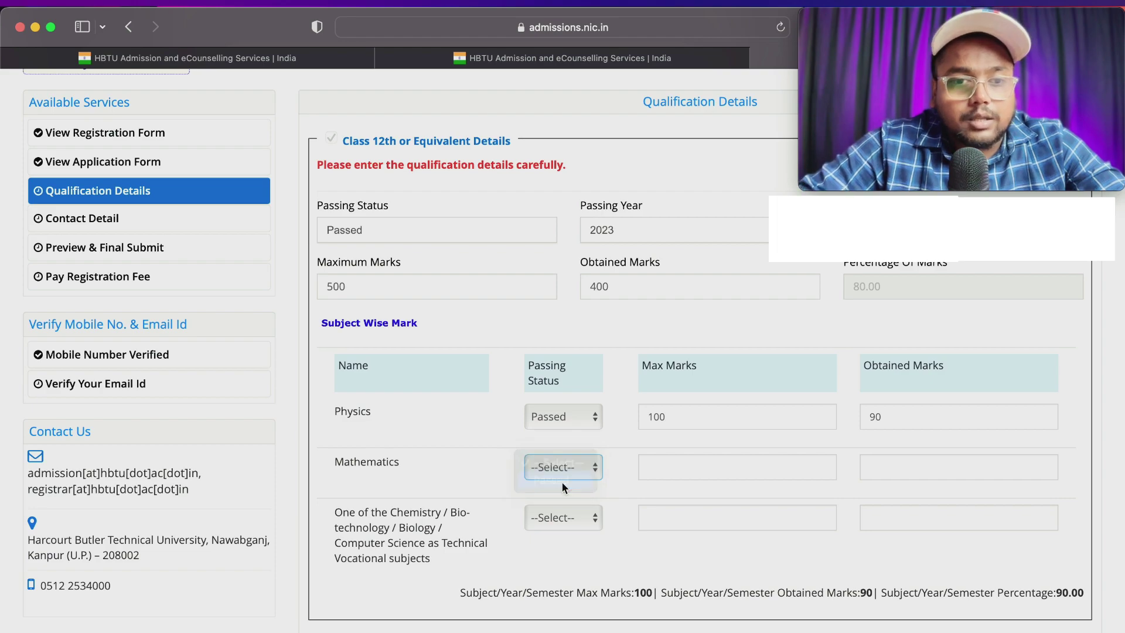
click(678, 467)
text(100)
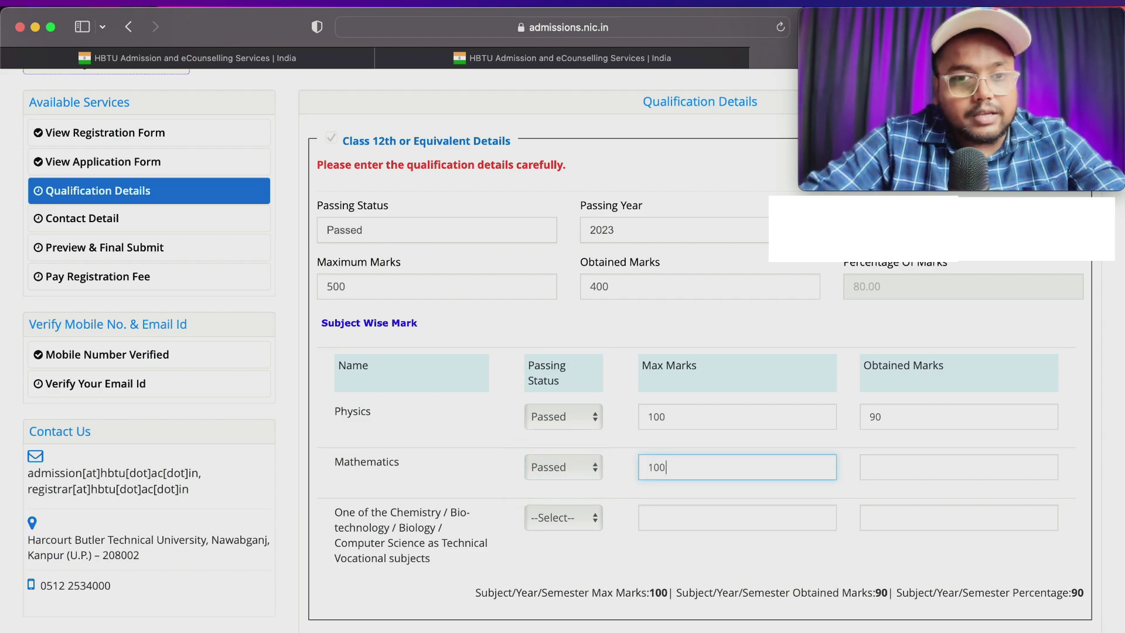
click(952, 467)
text(80)
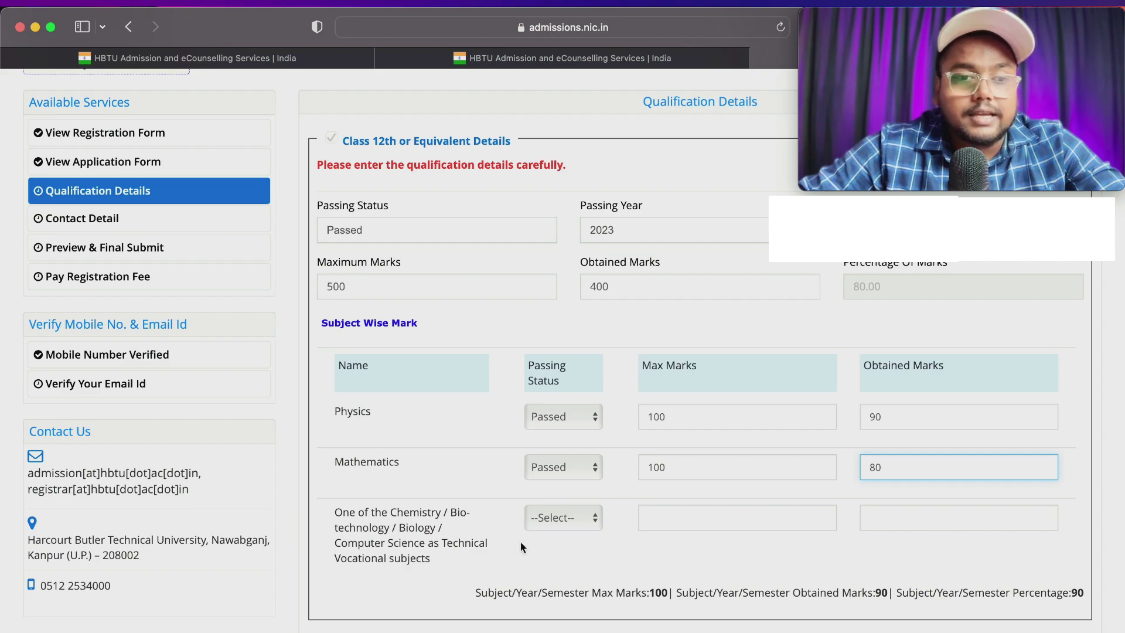
Step: Mark the Chemistry/Biology subject as passed with 90 out of 100
click(560, 520)
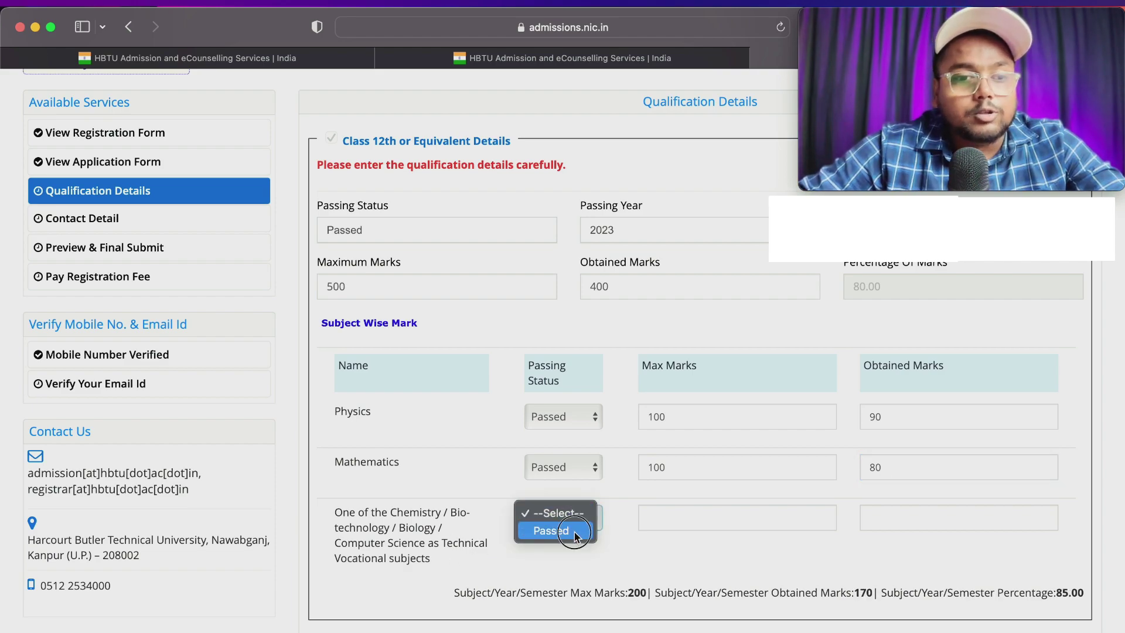
click(557, 529)
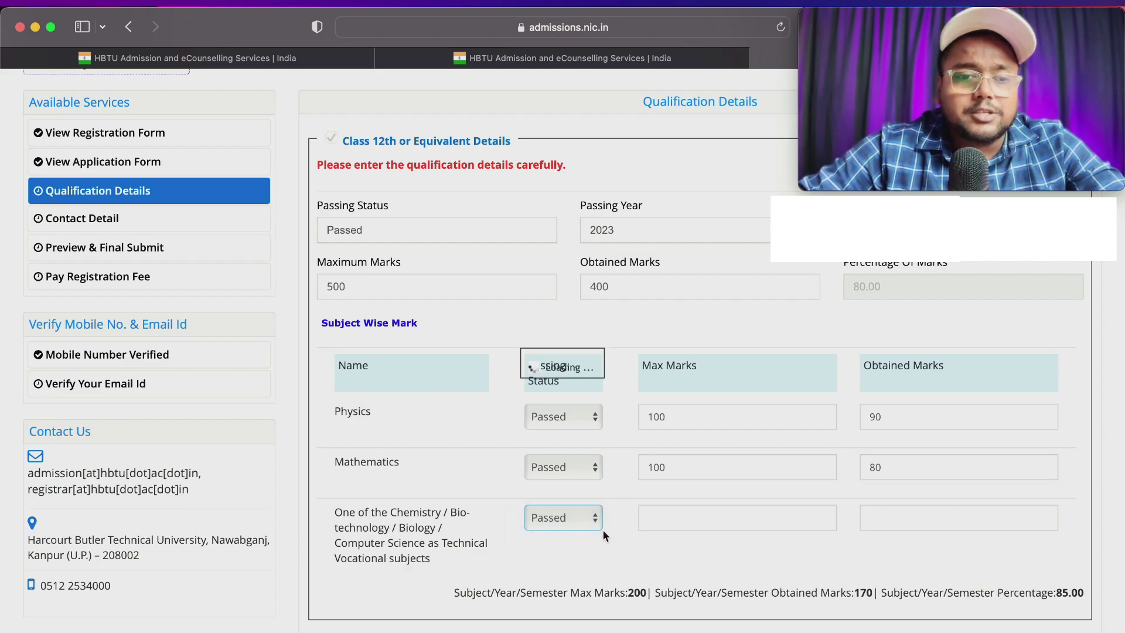
click(668, 518)
text(100)
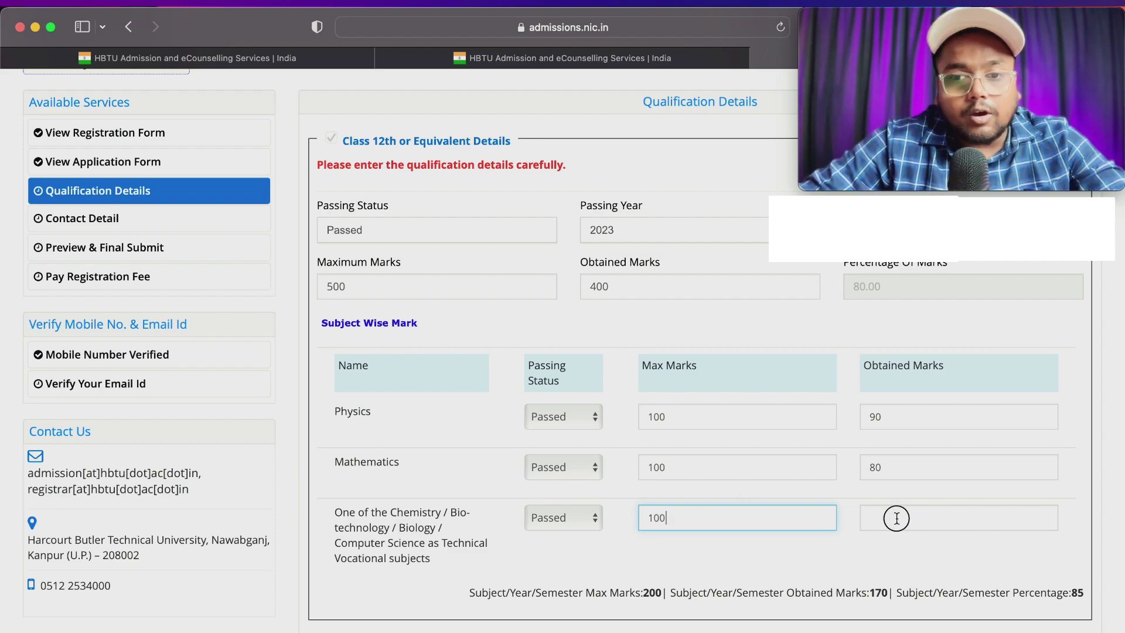
click(896, 518)
text(90)
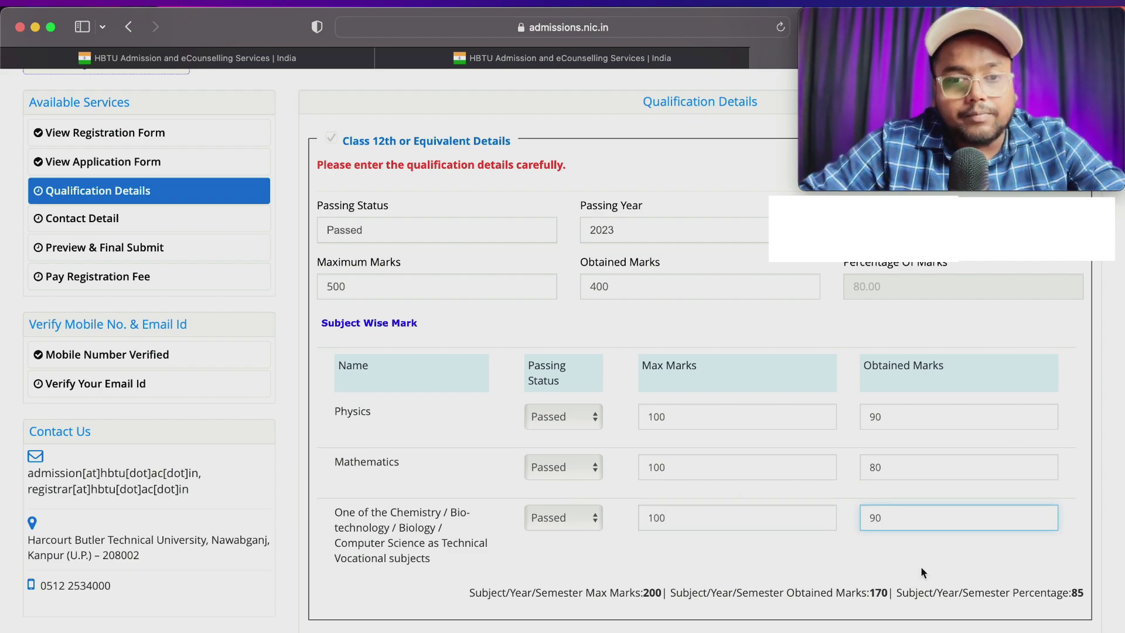
click(920, 566)
Step: Save the qualification details and confirm with Yes
scroll(921, 566, down, 1)
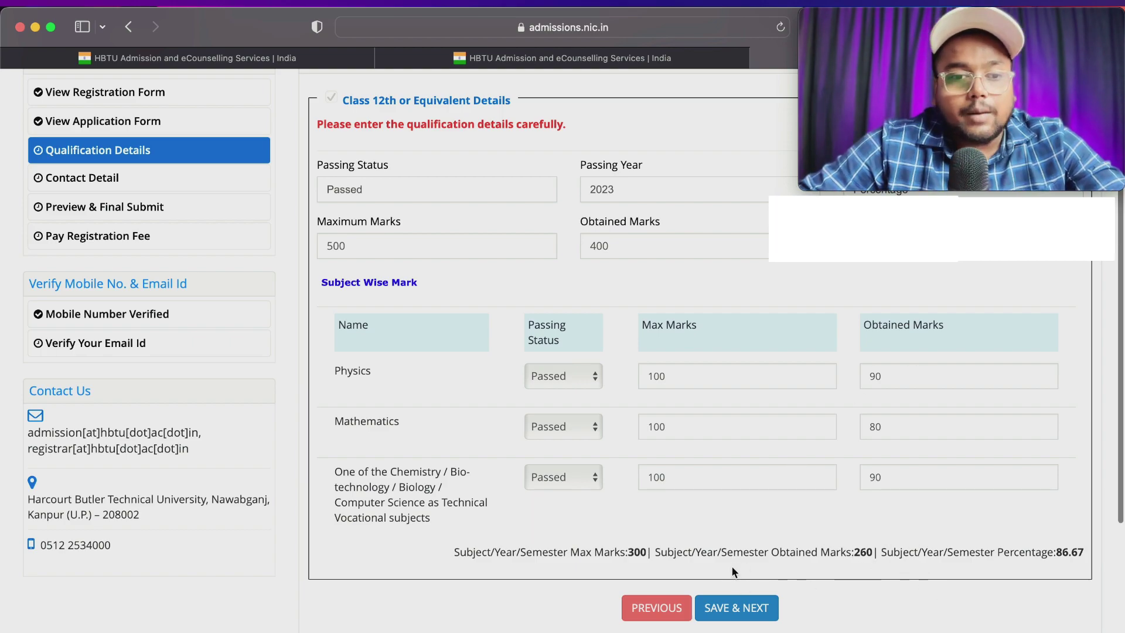
click(718, 607)
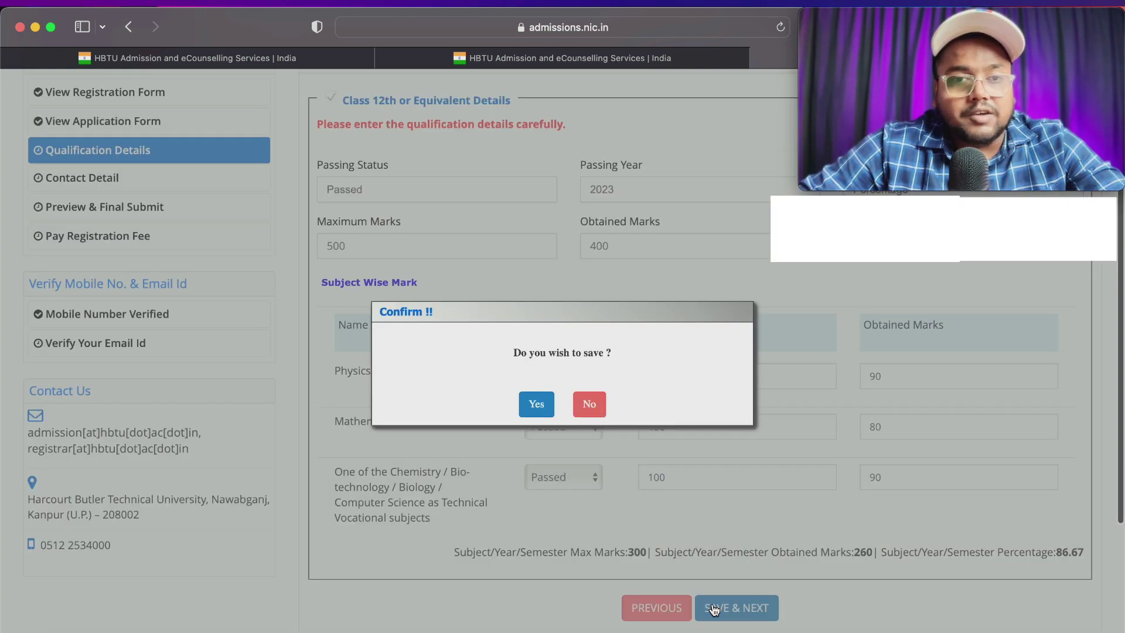
click(537, 405)
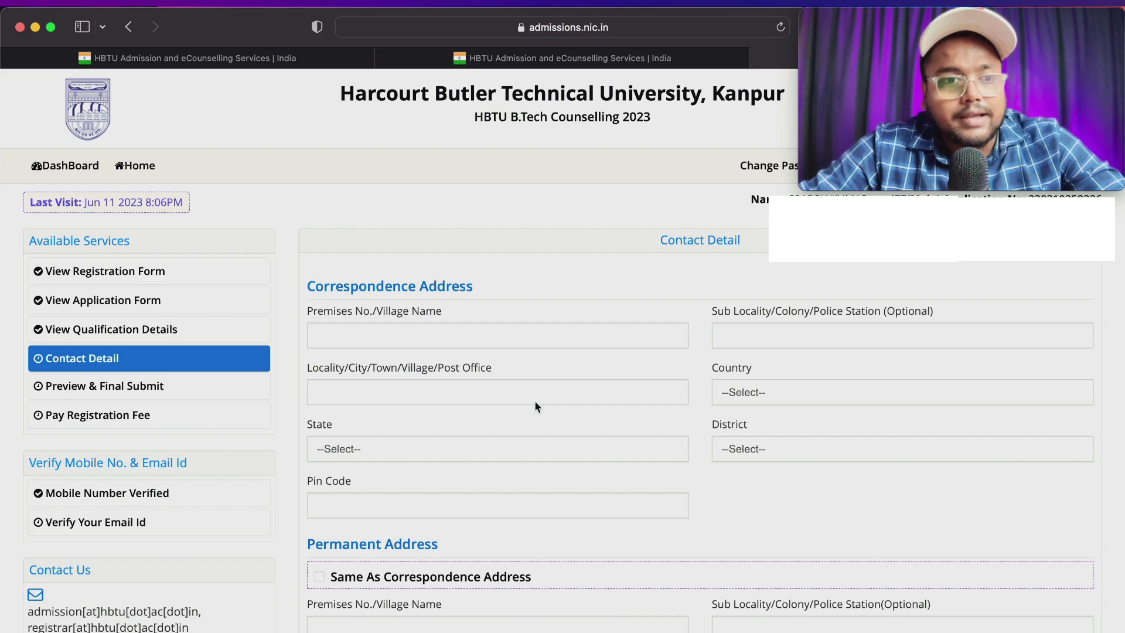
Step: Enter the correspondence premises number and locality, and choose India as the country
scroll(535, 405, down, 1)
scroll(534, 404, down, 3)
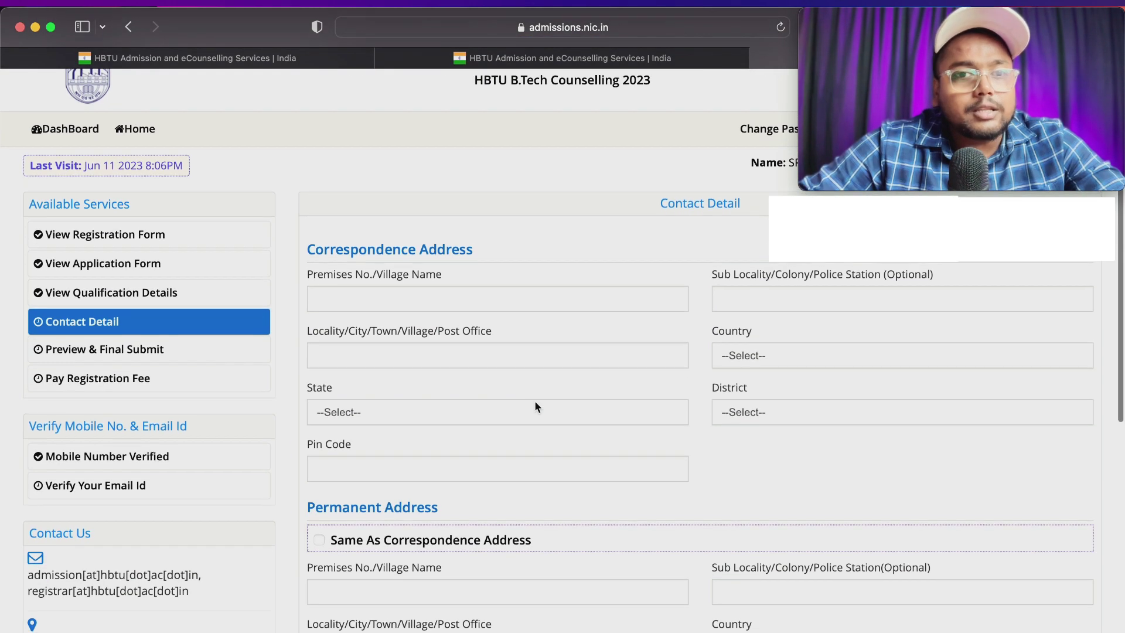
click(388, 280)
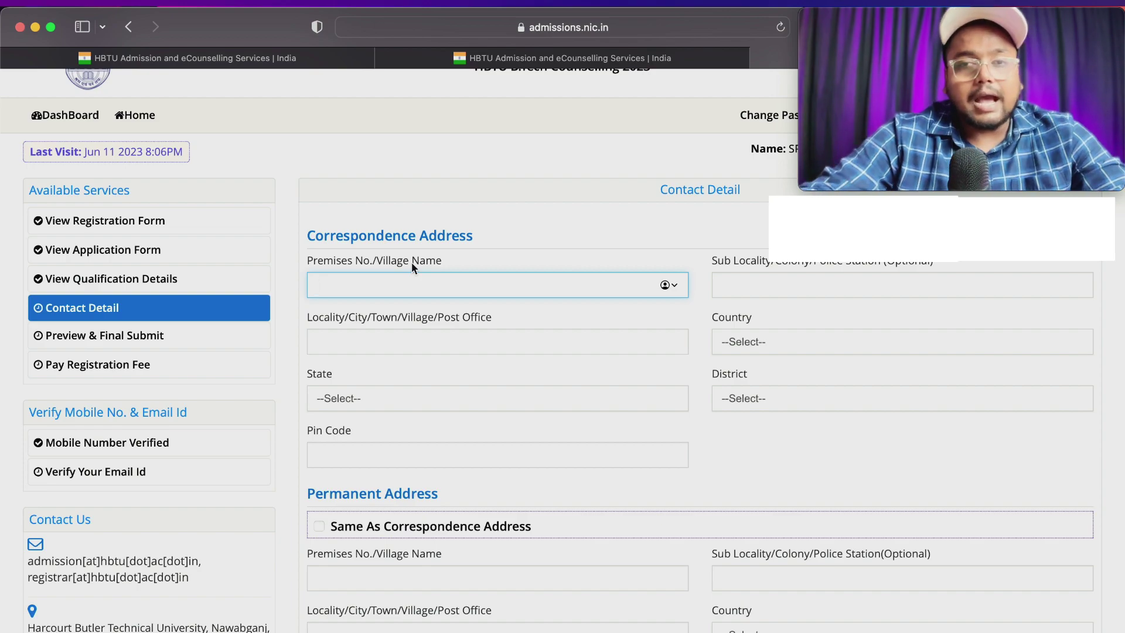
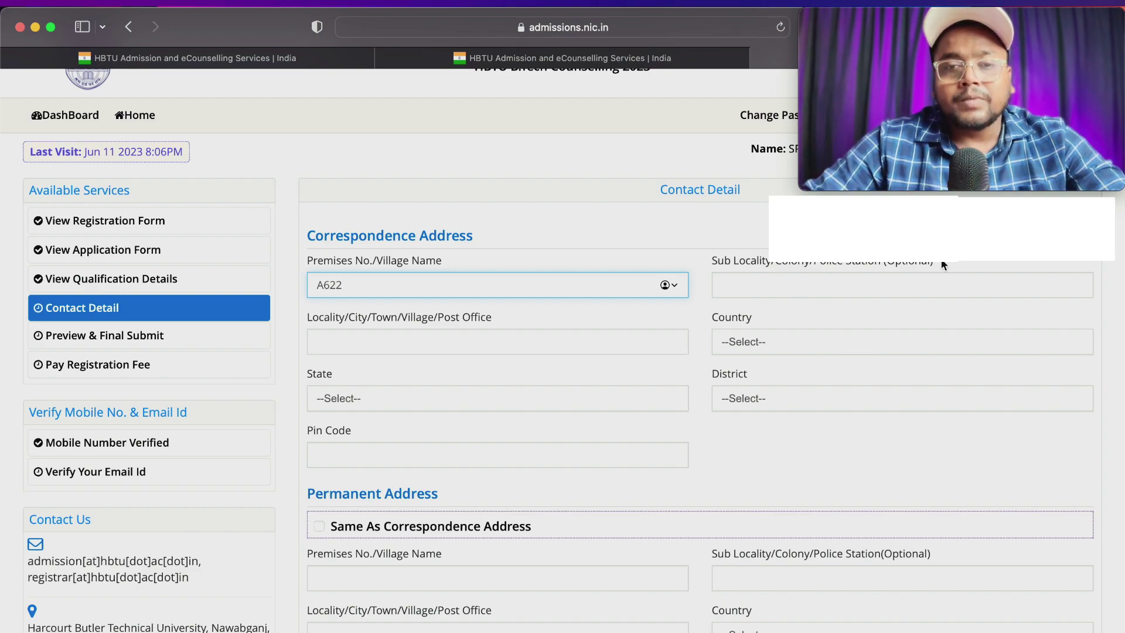
click(556, 342)
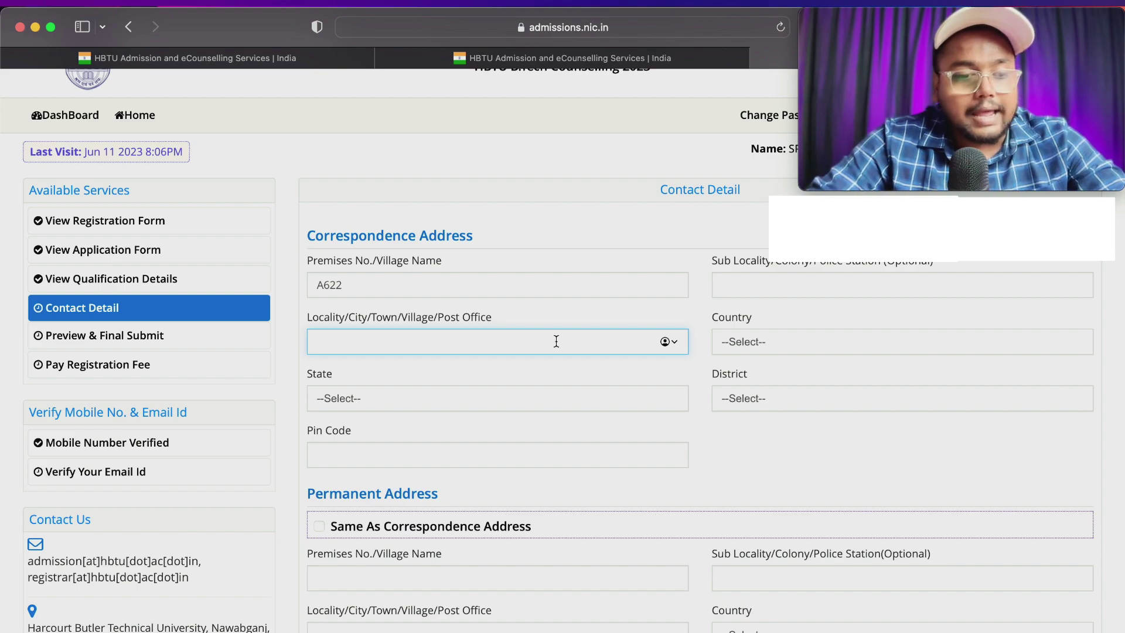
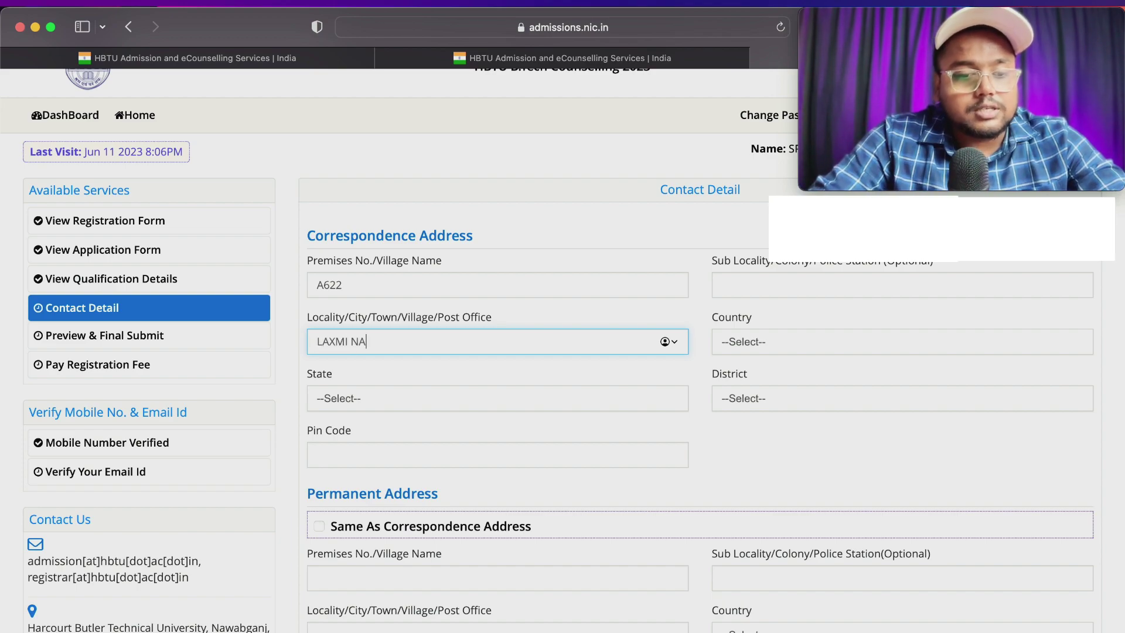
click(763, 351)
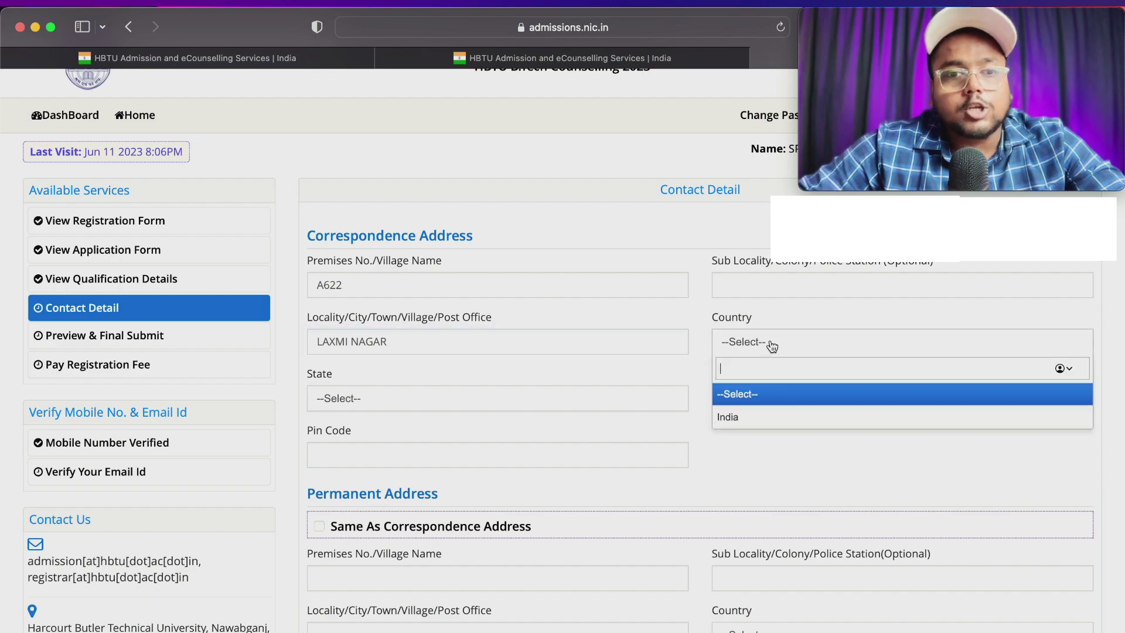
click(759, 416)
Step: Choose Delhi (NCT) as state, EAST DELHI as district, and enter pin code 110096
click(432, 402)
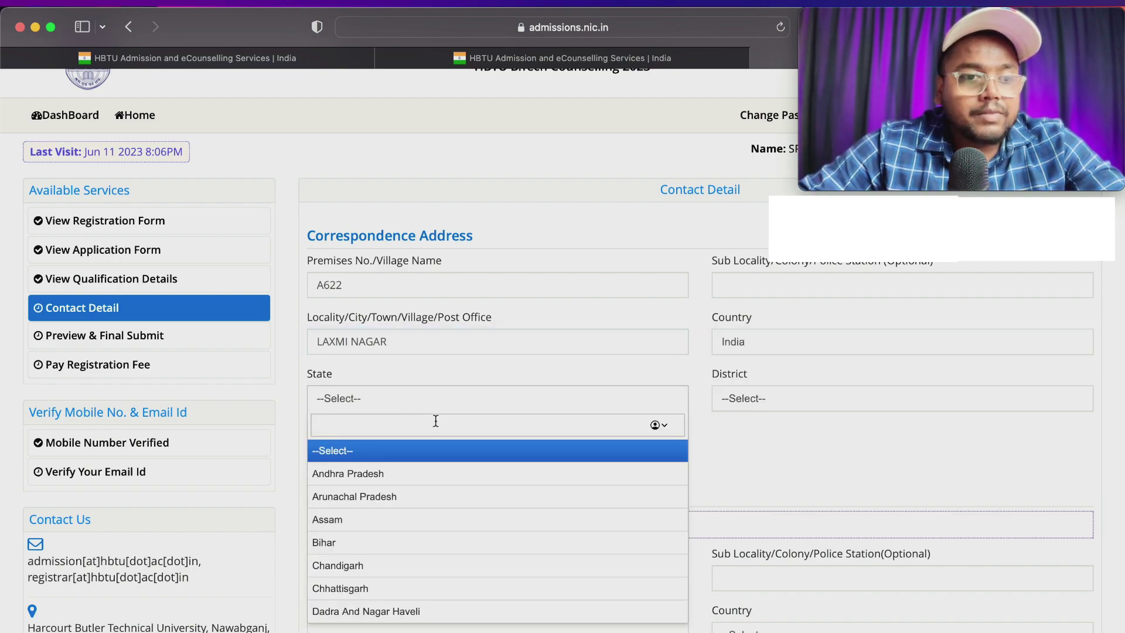
scroll(435, 512, down, 6)
scroll(435, 511, down, 5)
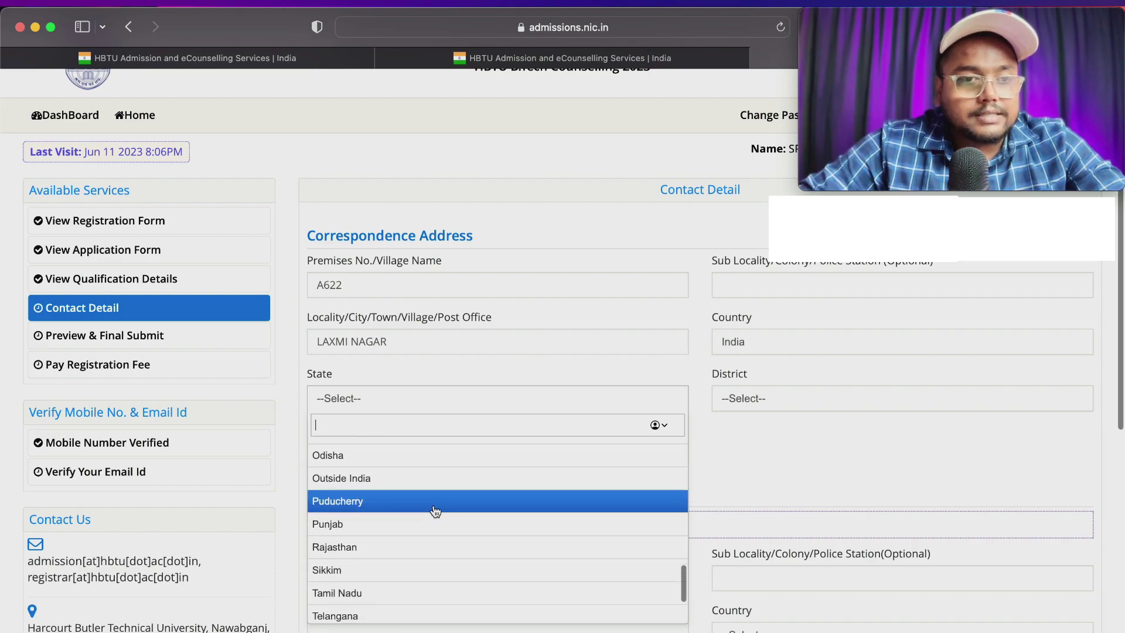
text(DELH)
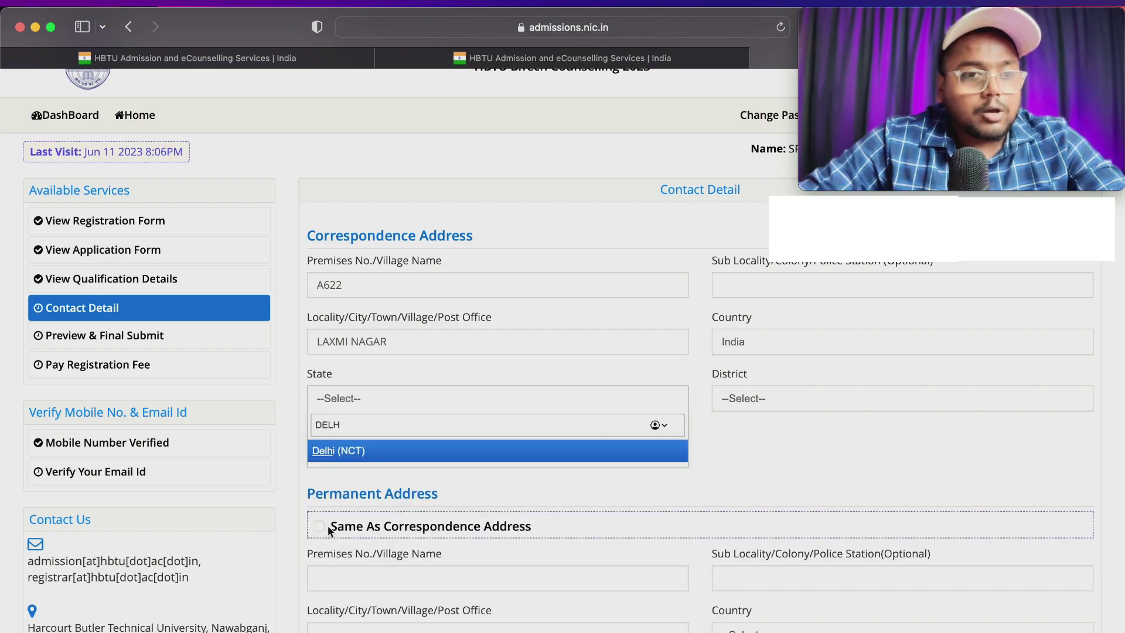
click(375, 452)
click(774, 398)
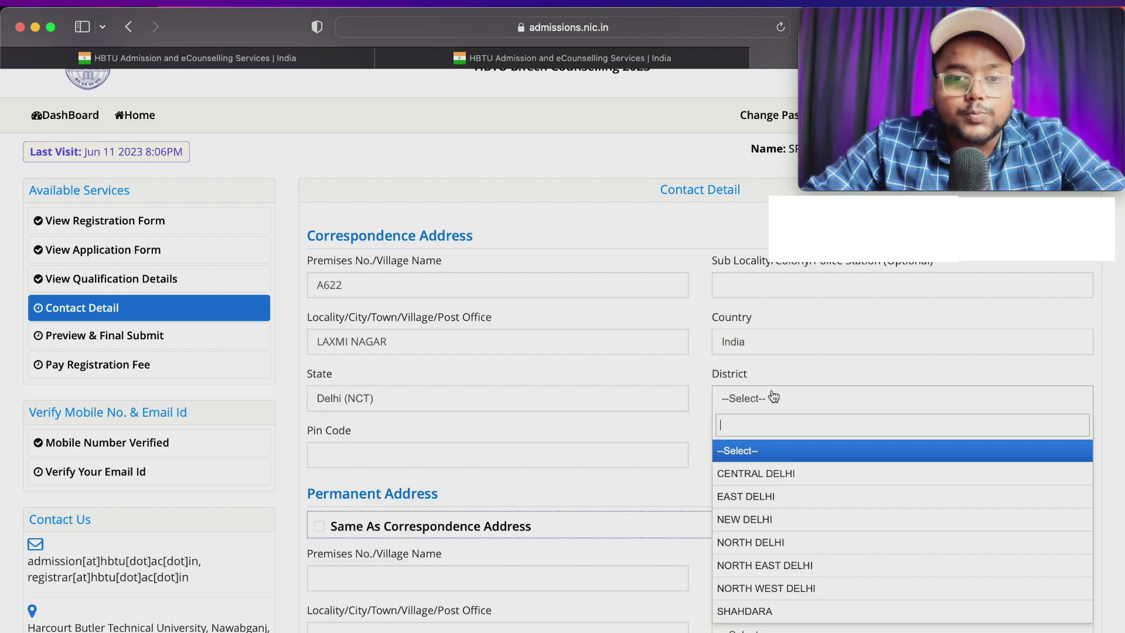
click(761, 498)
click(404, 450)
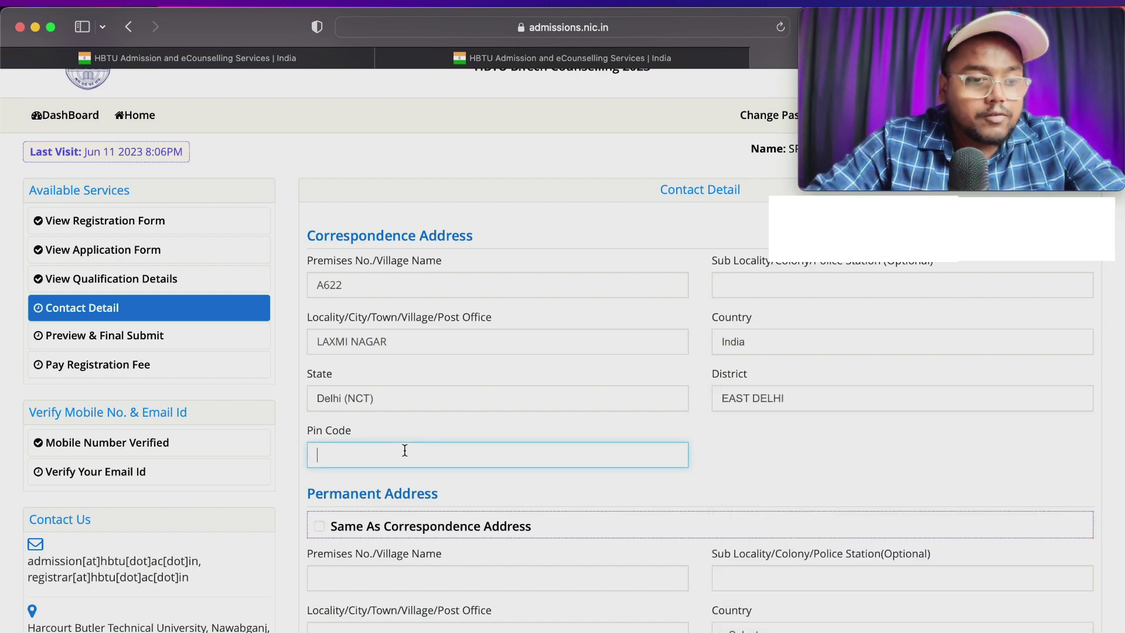
text(110096)
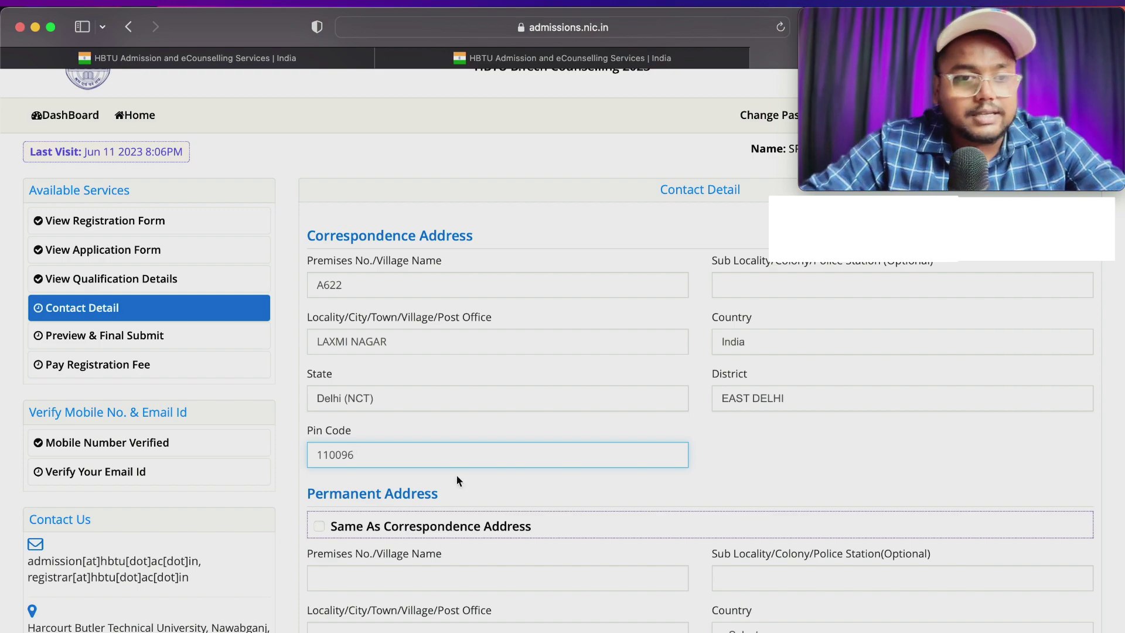
scroll(503, 512, down, 1)
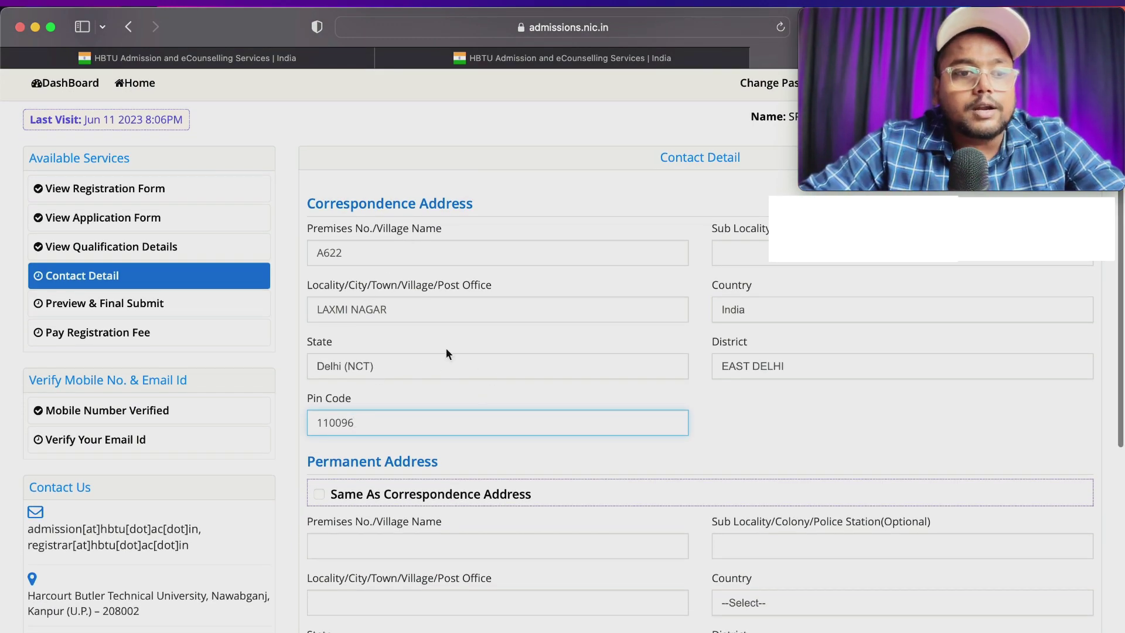
Step: Tick Same As Correspondence Address for the permanent address and save the contact details
click(338, 498)
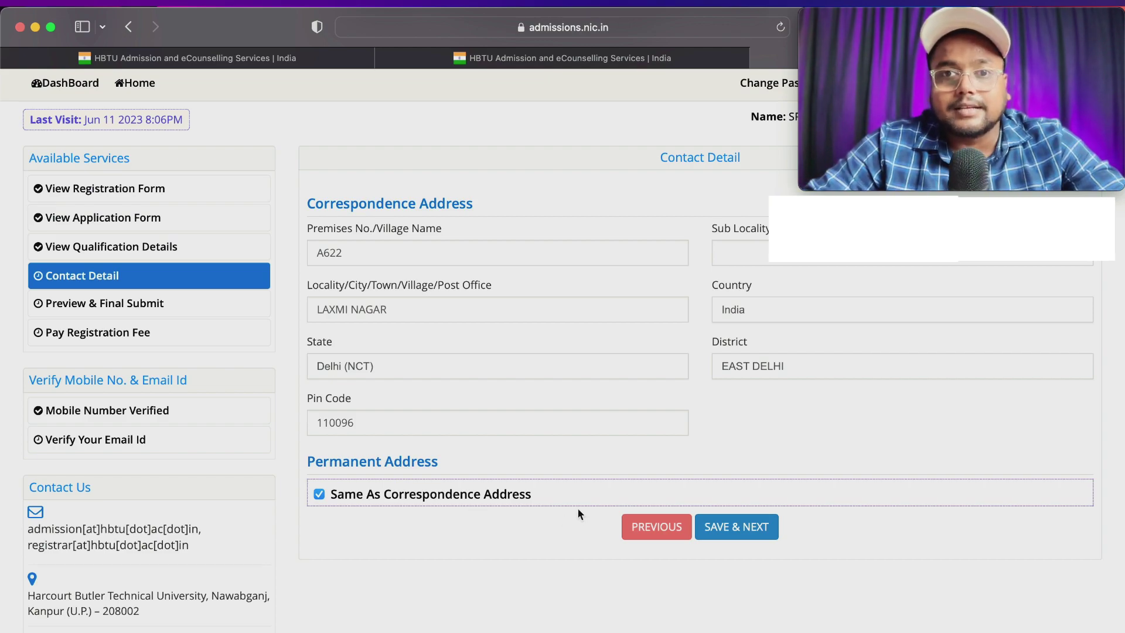
click(747, 528)
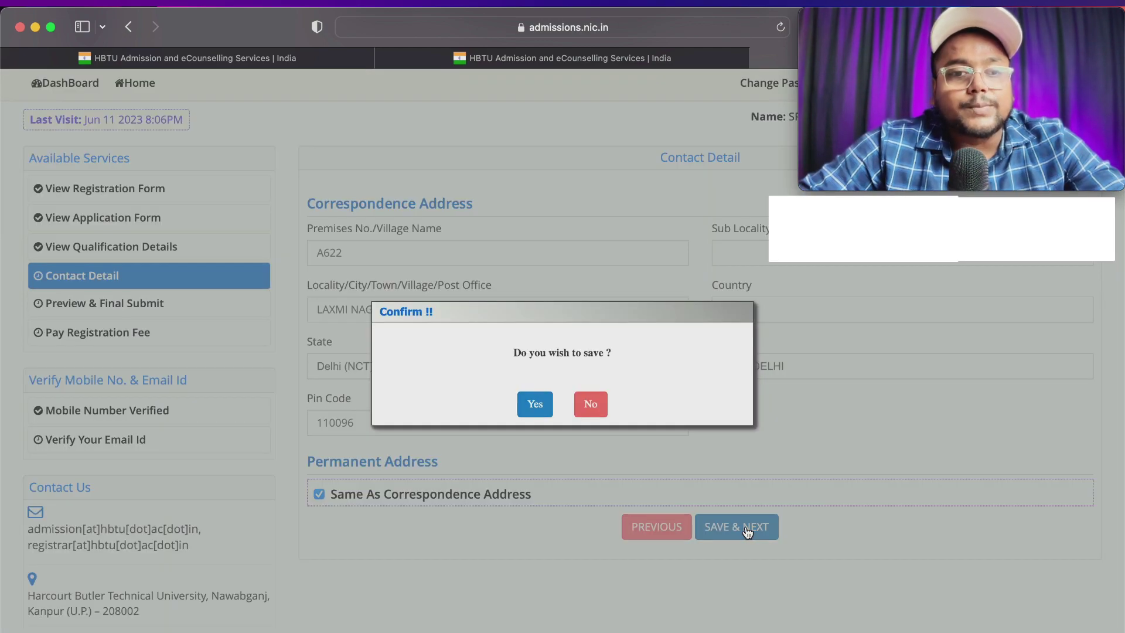
click(535, 410)
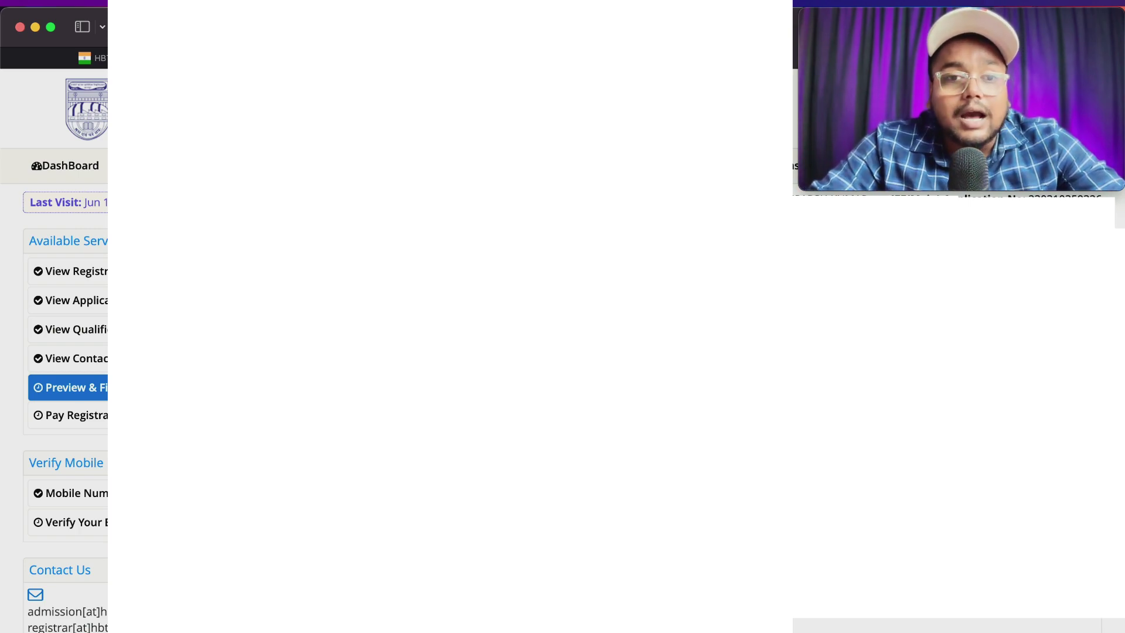
Step: Accept the declaration, then choose SAVE & FINISH and confirm the final submission
scroll(398, 352, down, 5)
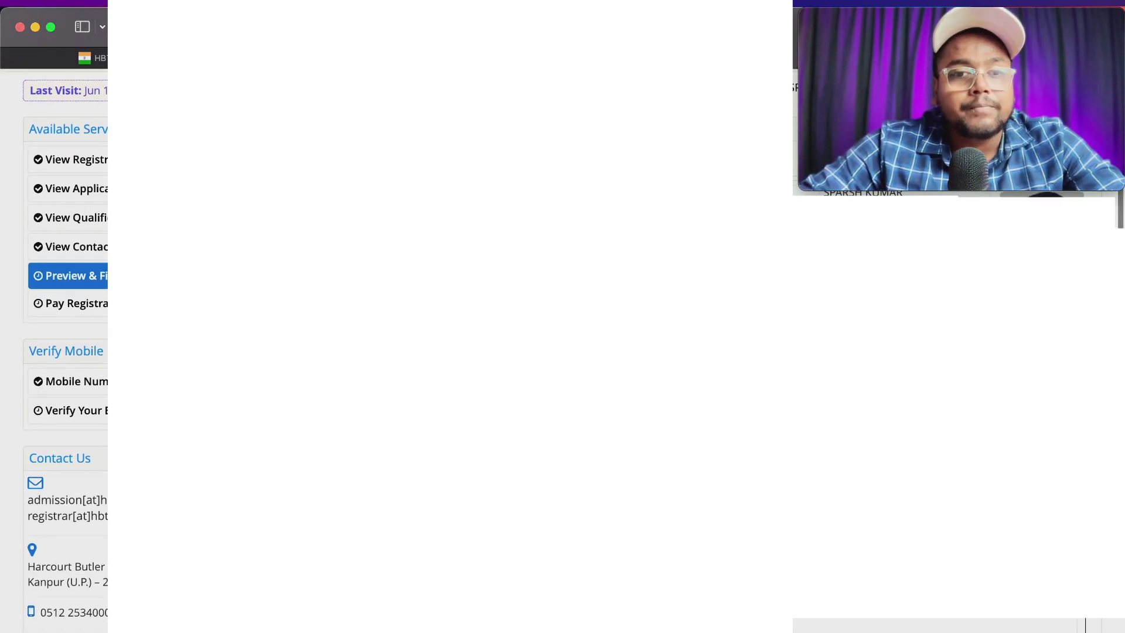
scroll(399, 352, down, 5)
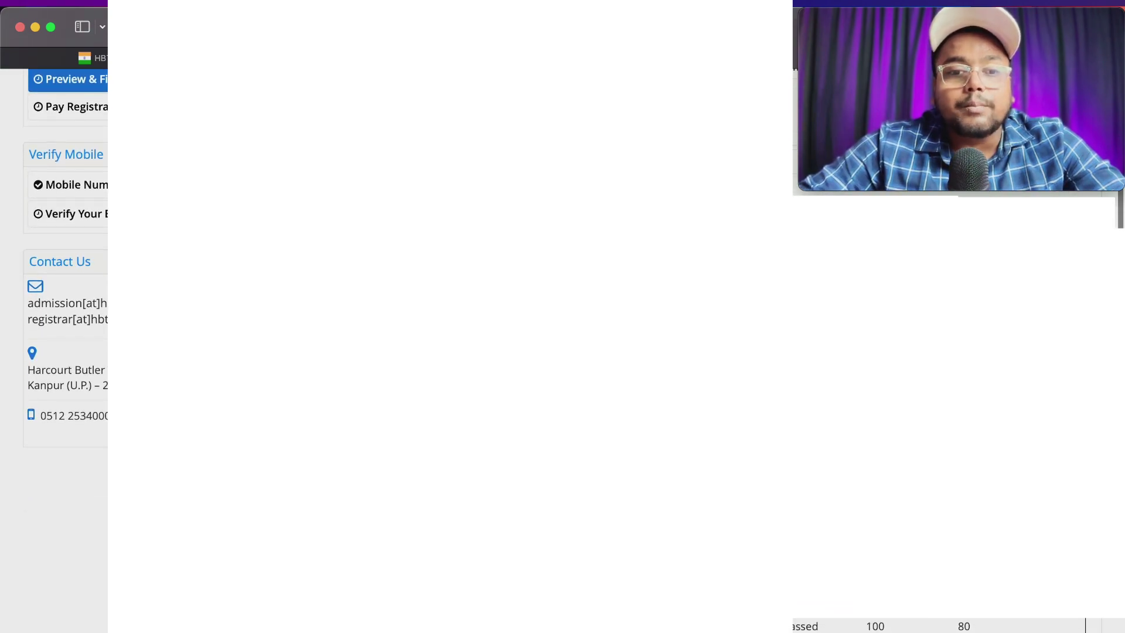
scroll(398, 352, down, 4)
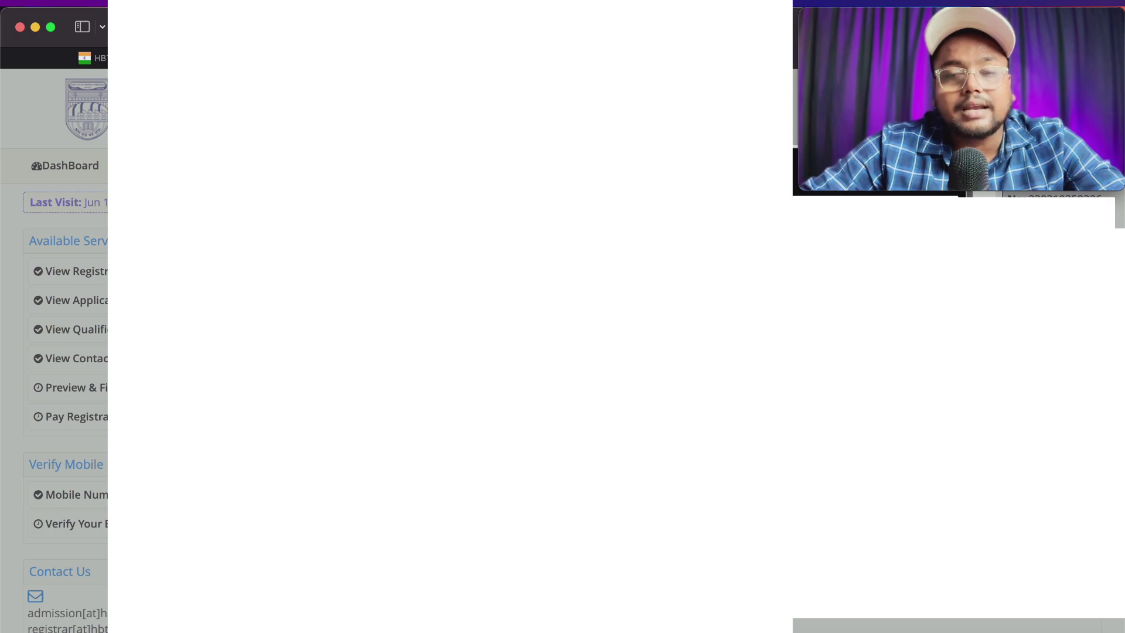
scroll(54, 352, down, 10)
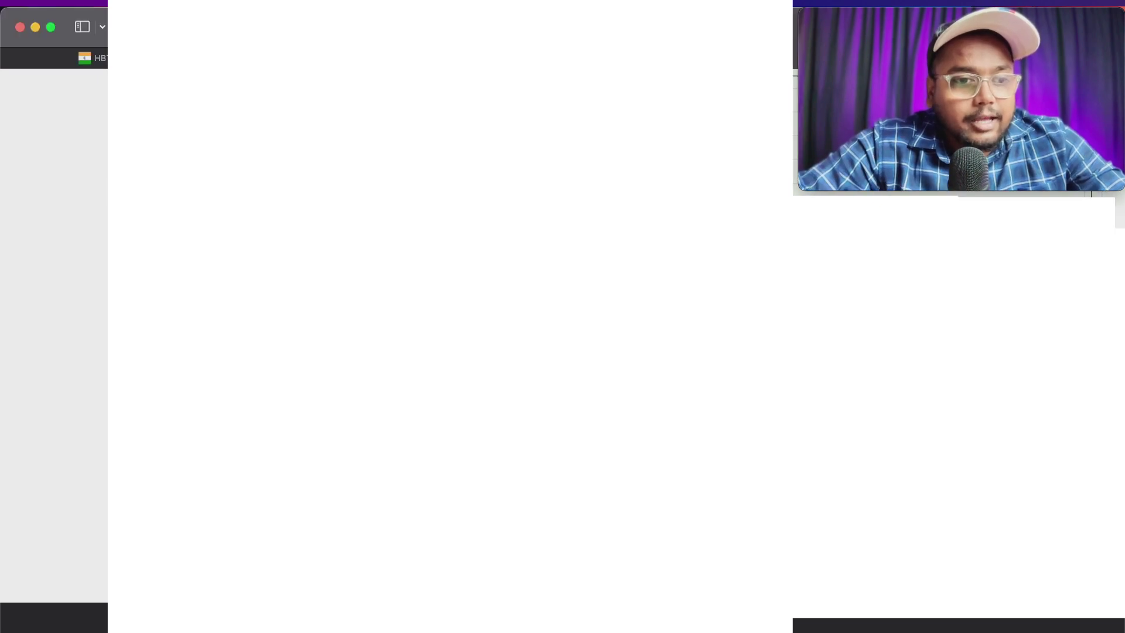
click(311, 473)
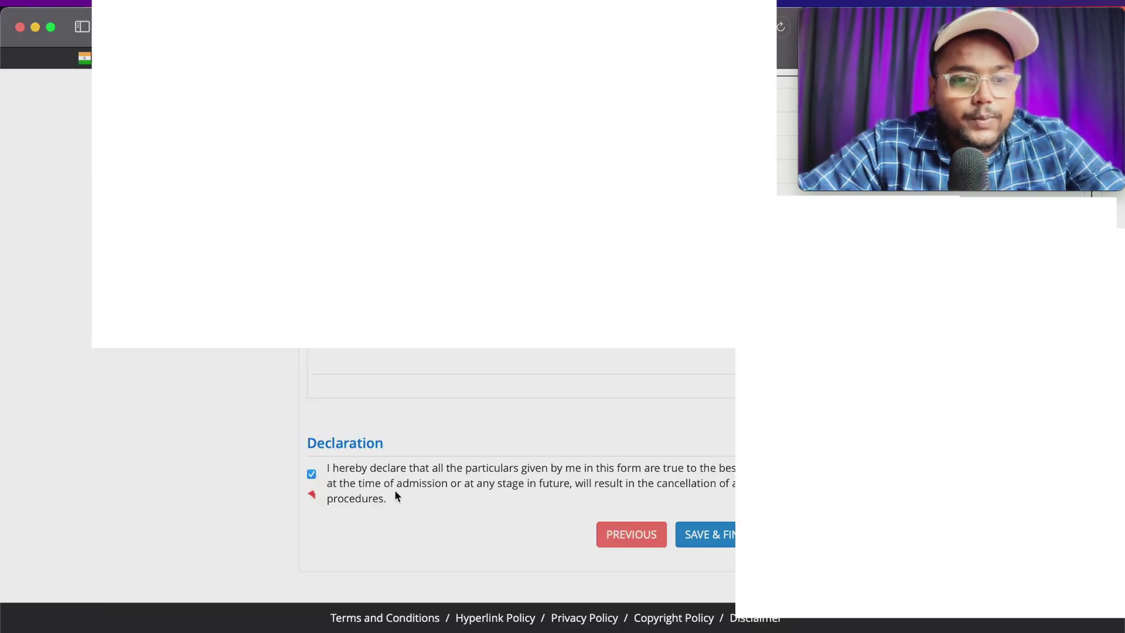
click(730, 539)
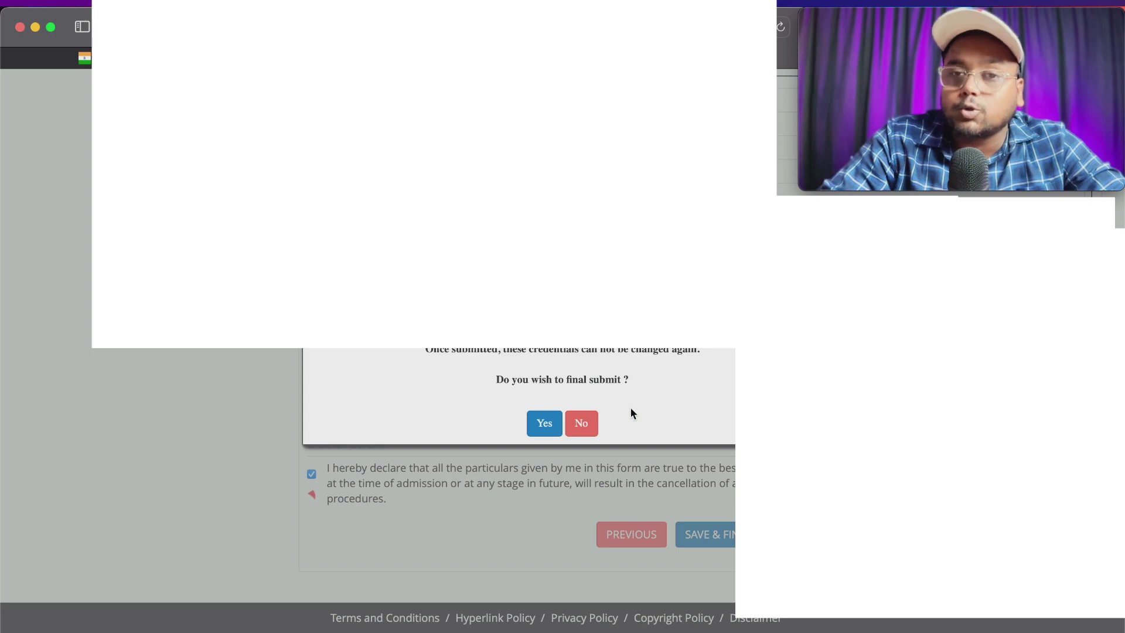
click(542, 423)
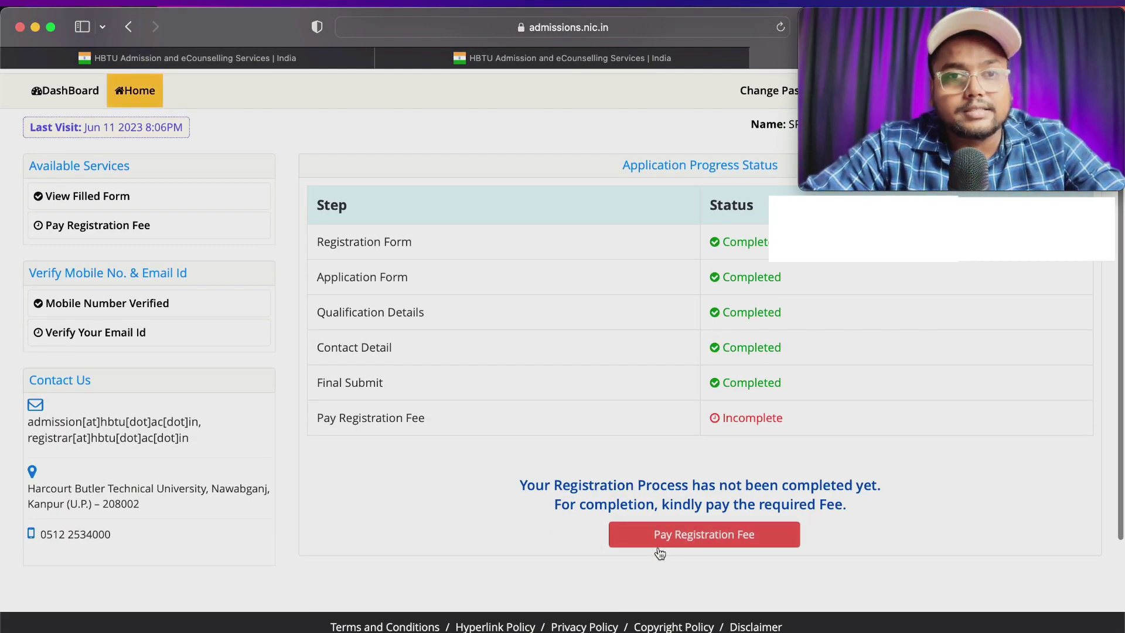
Step: Pay the Rs. 2500 registration fee via Axis Bank Payment Gateway with the AXIS provider
click(694, 535)
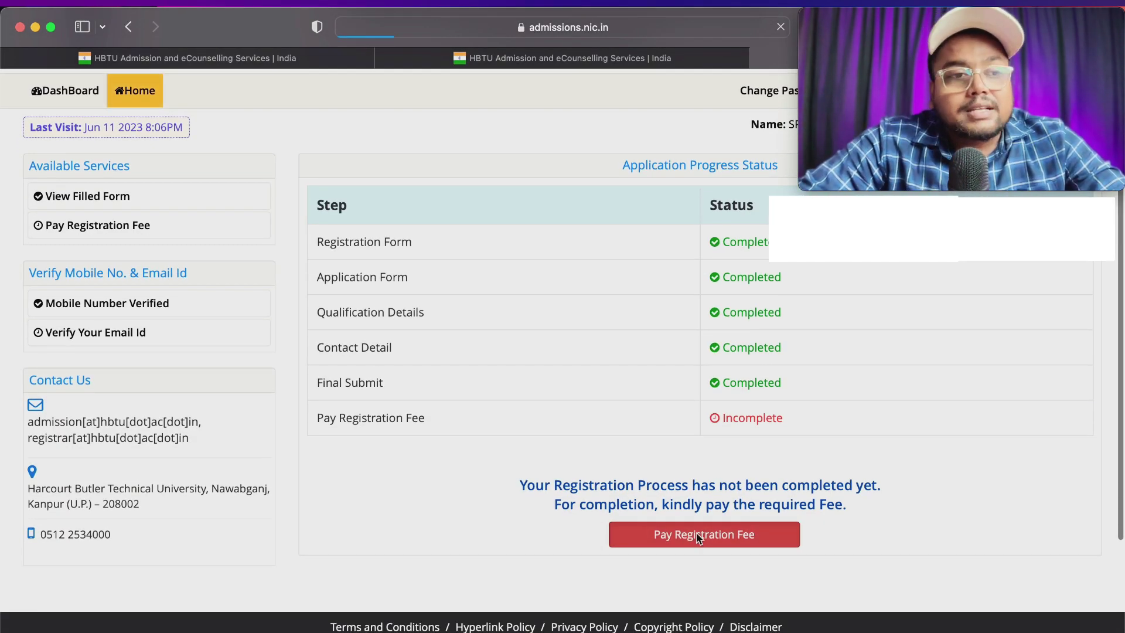
click(678, 355)
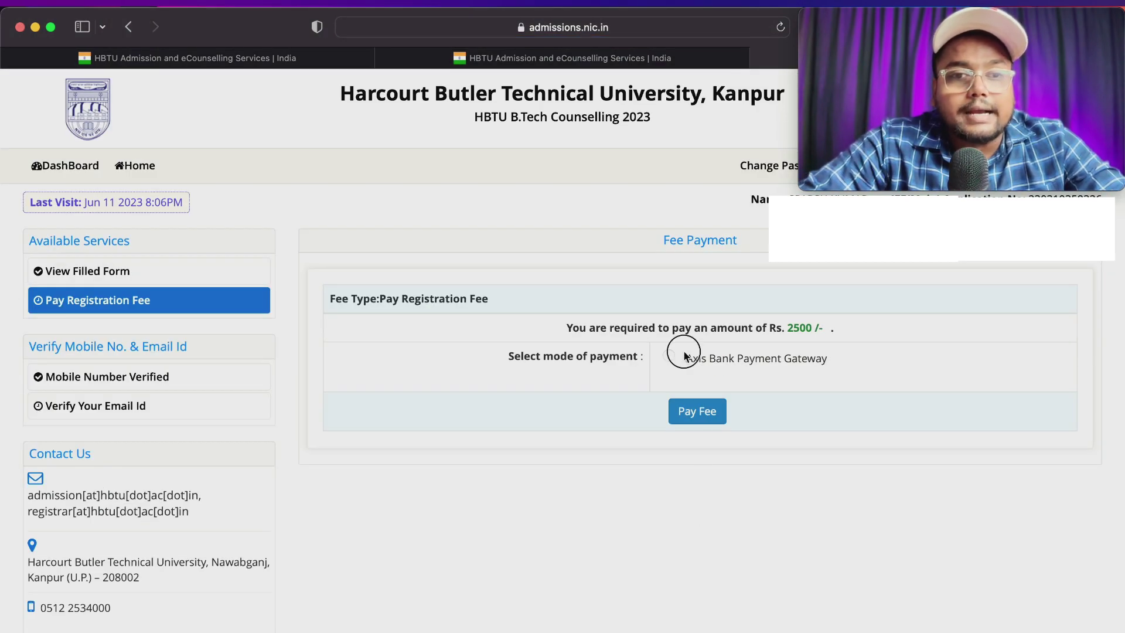
click(689, 409)
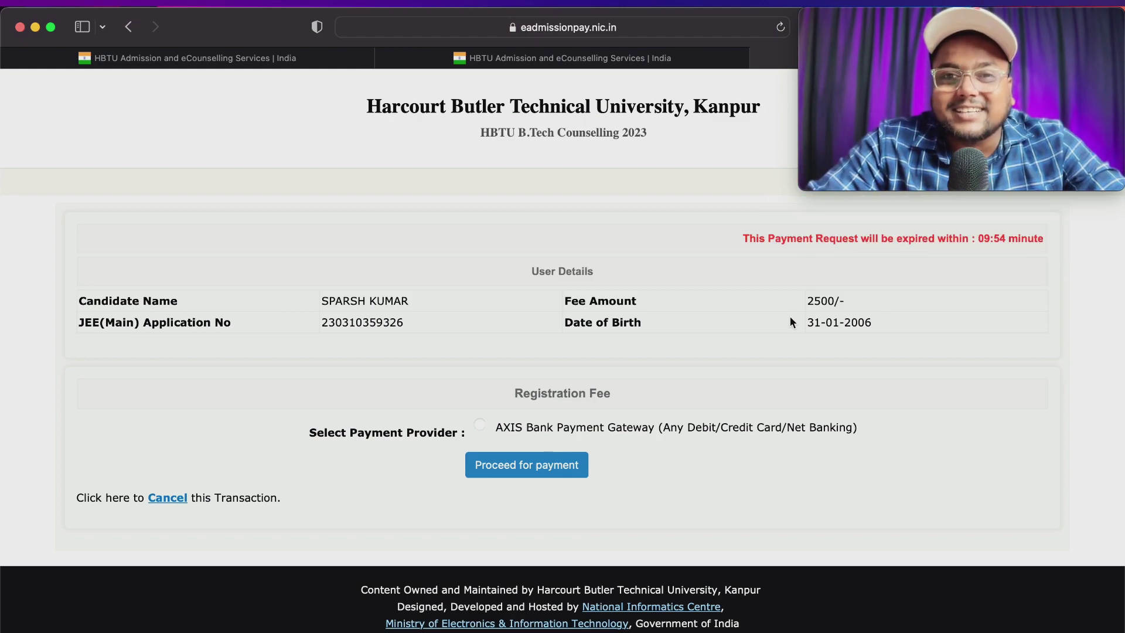
click(486, 428)
click(517, 463)
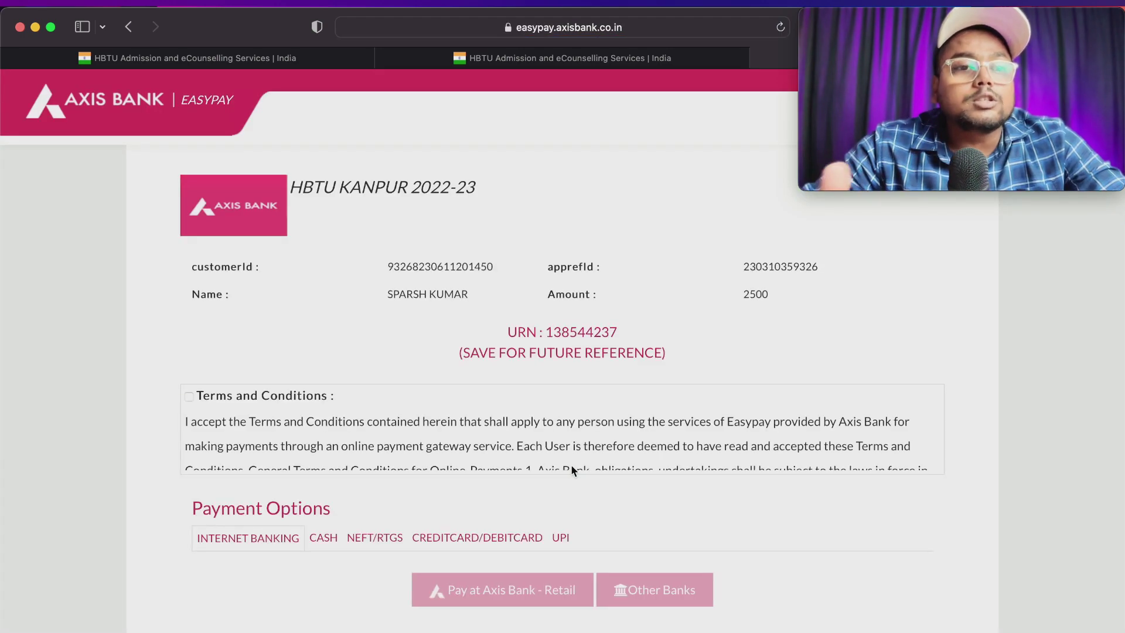
Step: Select the UPI payment option to show the UPI ID and Verify Code fields
scroll(571, 468, down, 5)
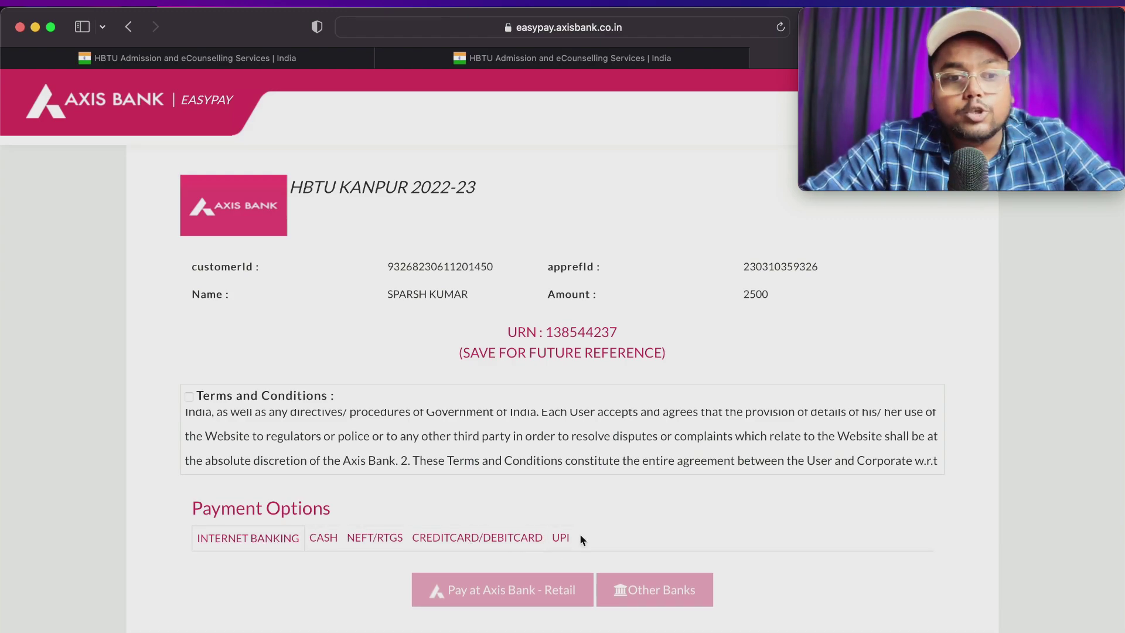
click(561, 543)
scroll(551, 552, down, 5)
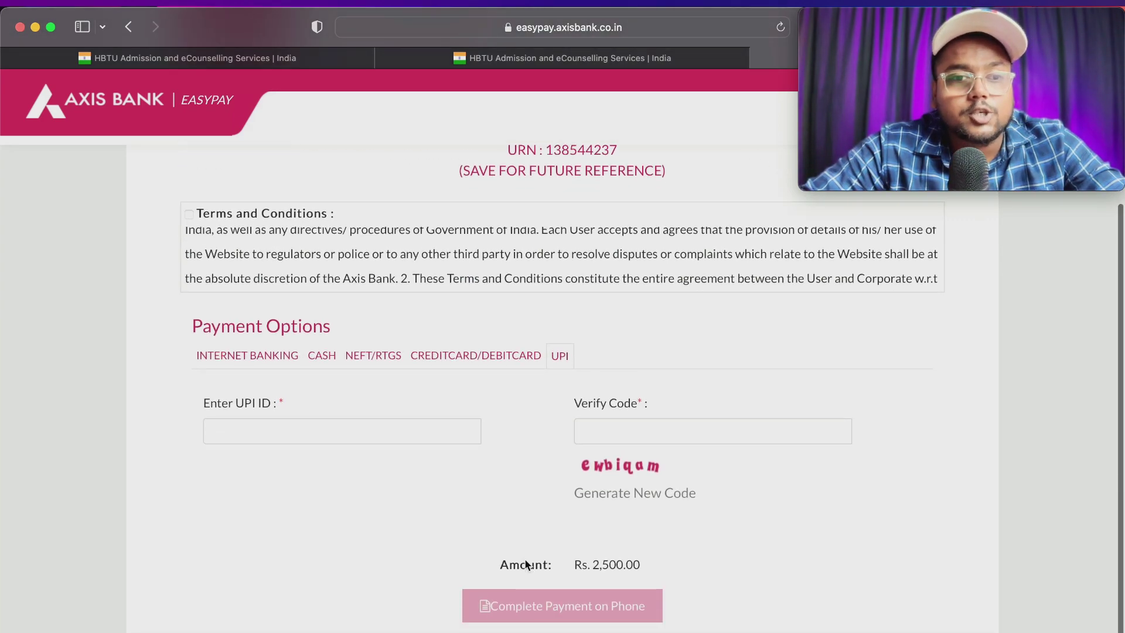